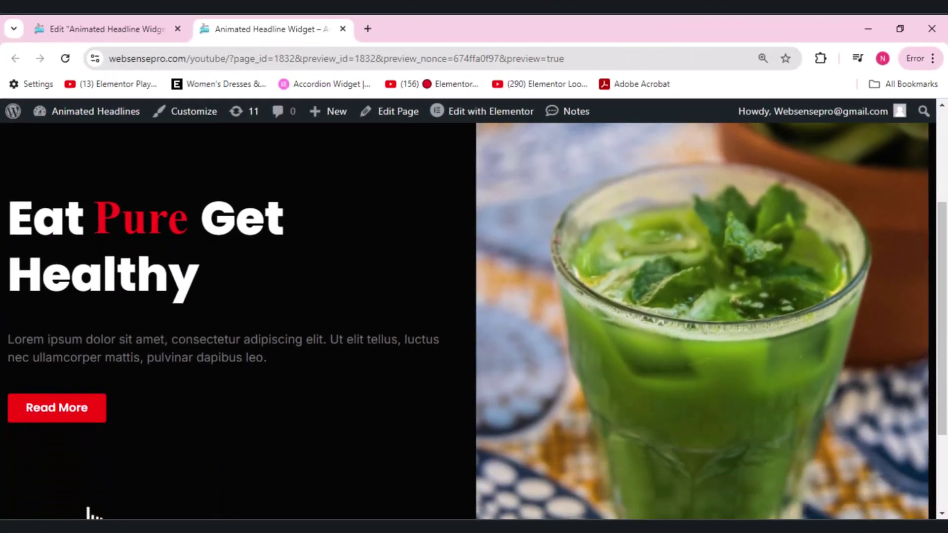
scroll(88, 514, "down", 3)
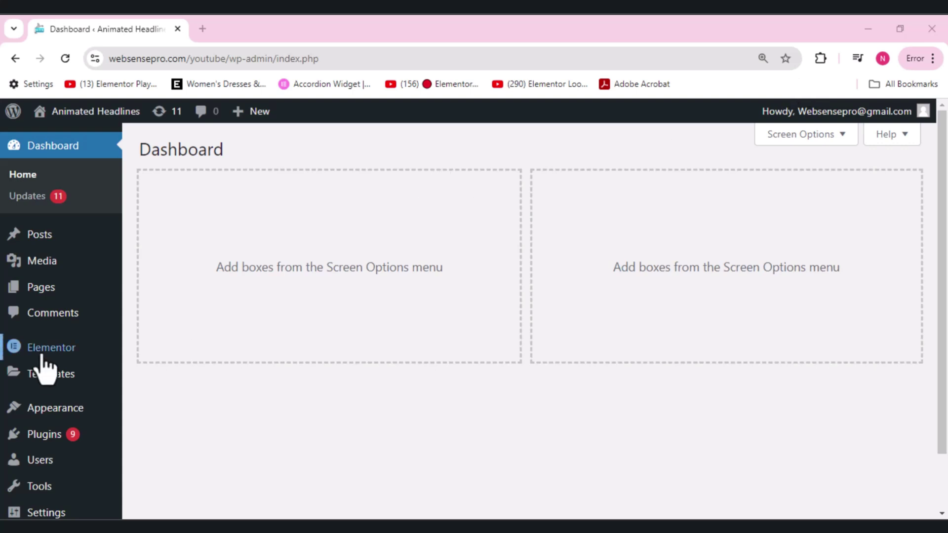
Create a new blank page from Pages > Add New Page
mouse_move(40, 292)
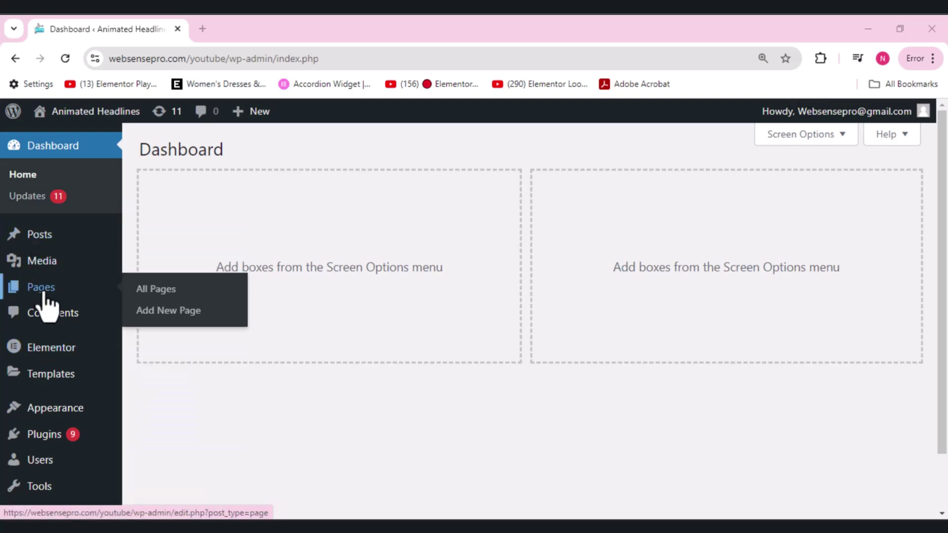
left_click(175, 316)
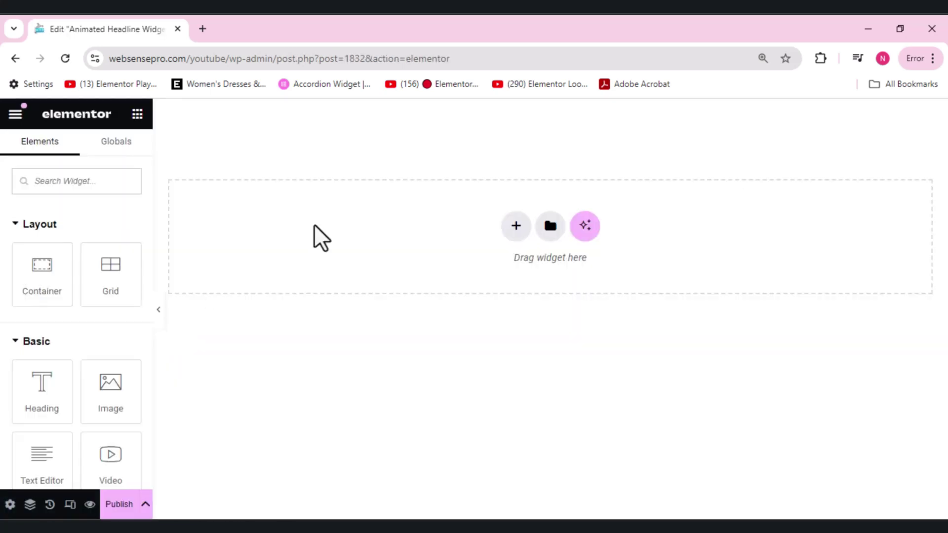
Insert a two-column flexbox container on the empty page
left_click(516, 226)
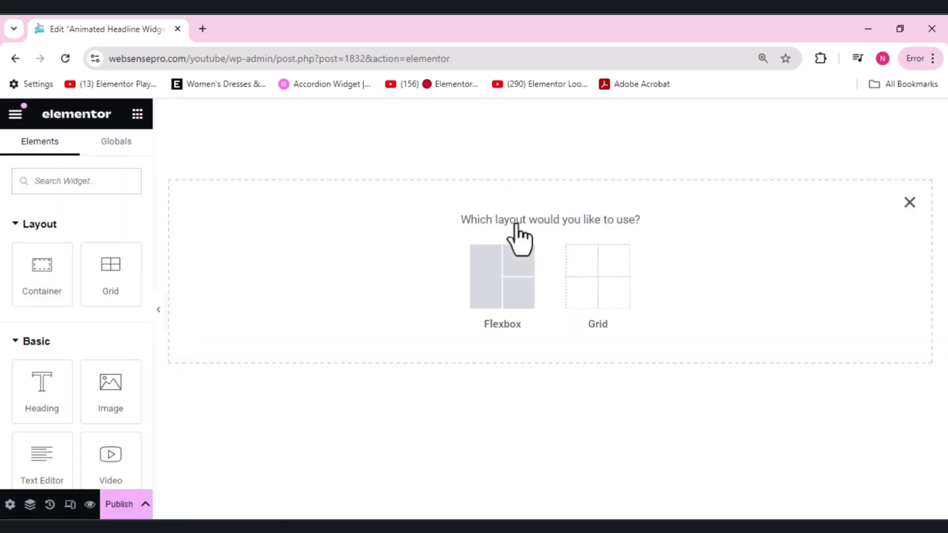
left_click(508, 291)
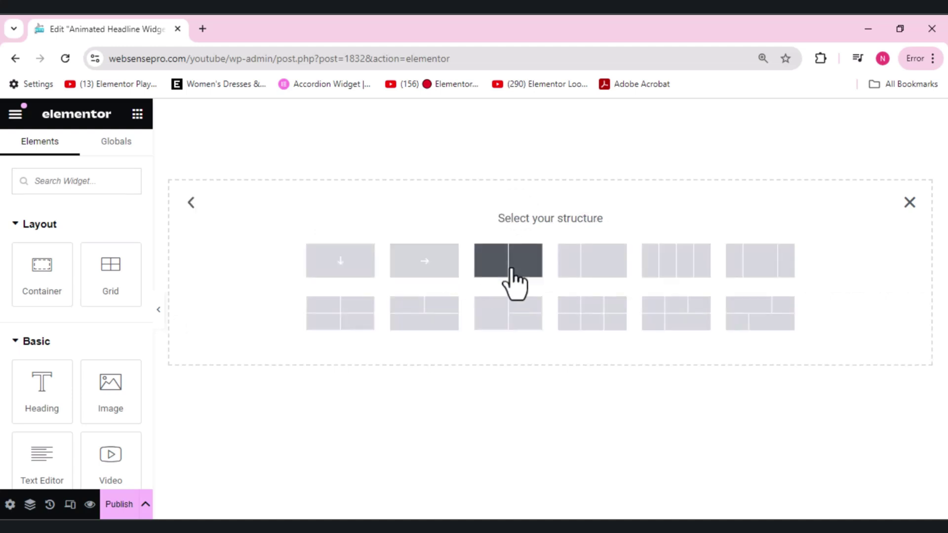
left_click(513, 284)
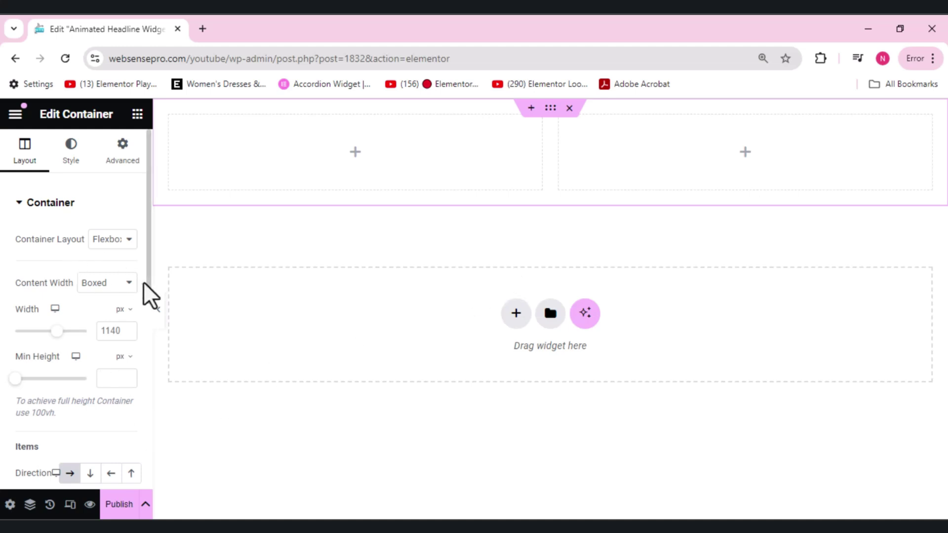
Set the container to Full Width, 100 vh minimum height and 0 padding
left_click(126, 284)
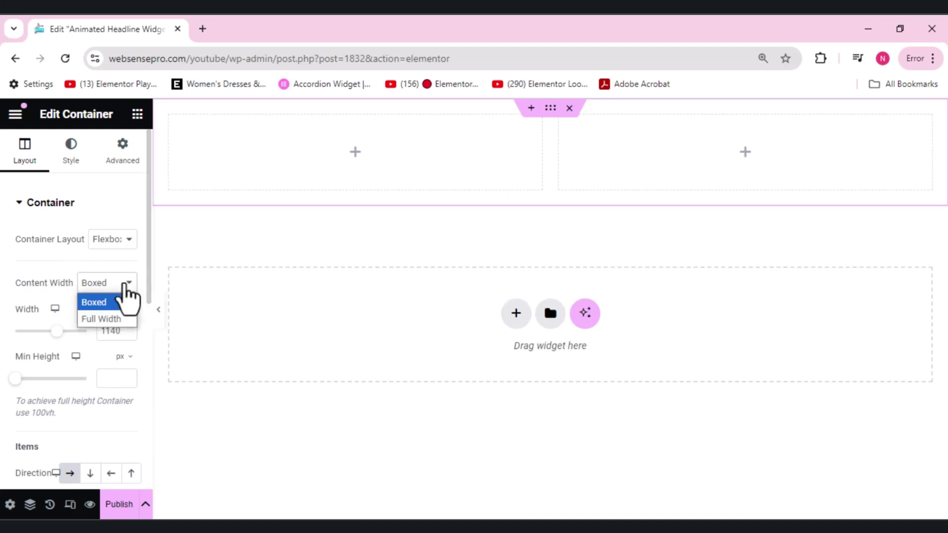
left_click(111, 319)
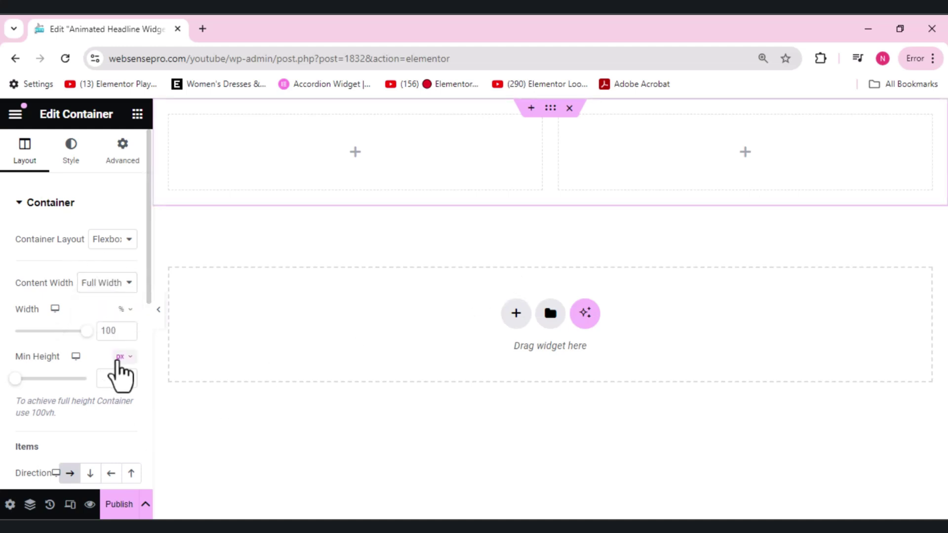
left_click(118, 360)
left_click(121, 426)
left_click_drag(16, 379, 103, 378)
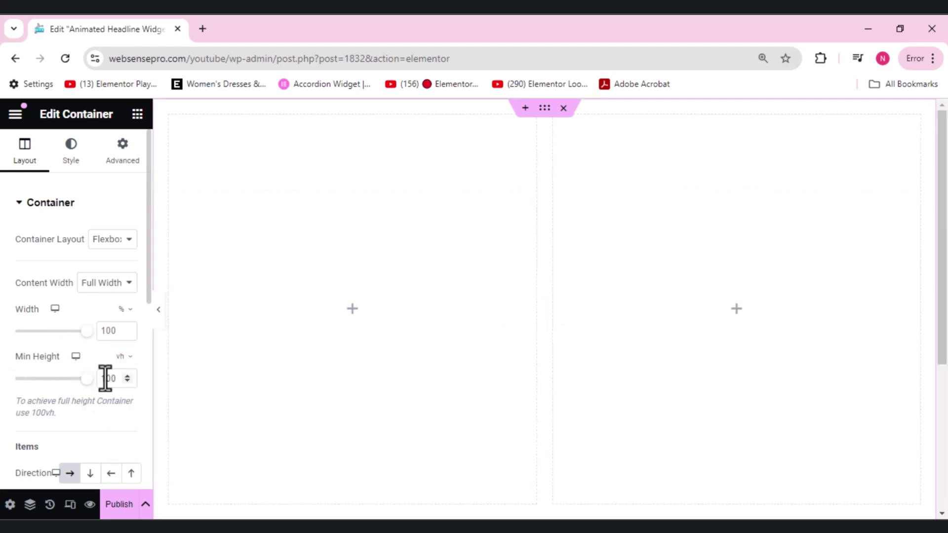
left_click(123, 151)
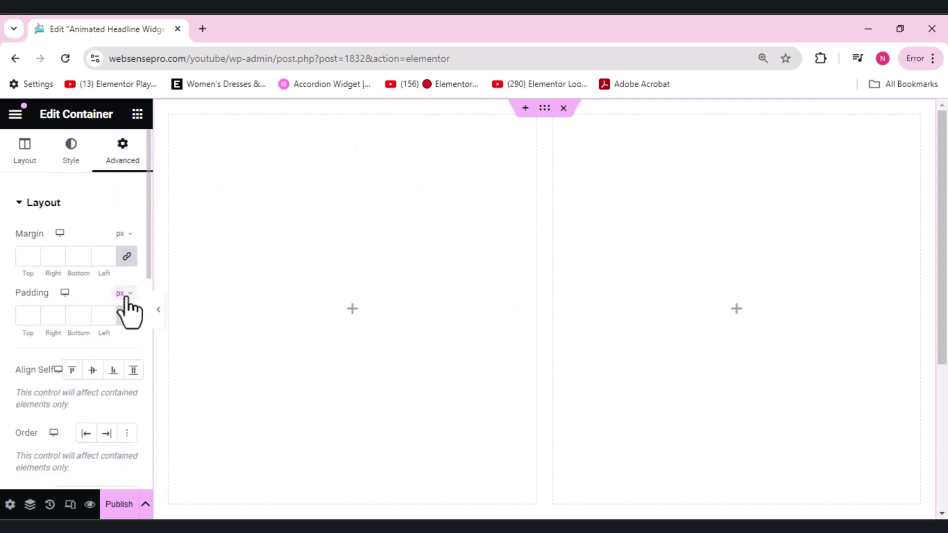
left_click(127, 316)
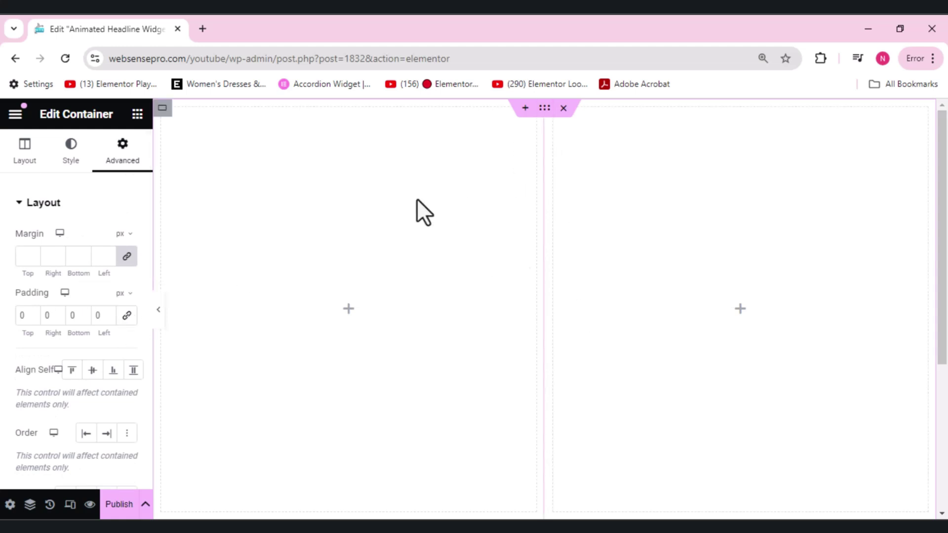
Drag an Animated Headline widget into the left column
left_click(140, 118)
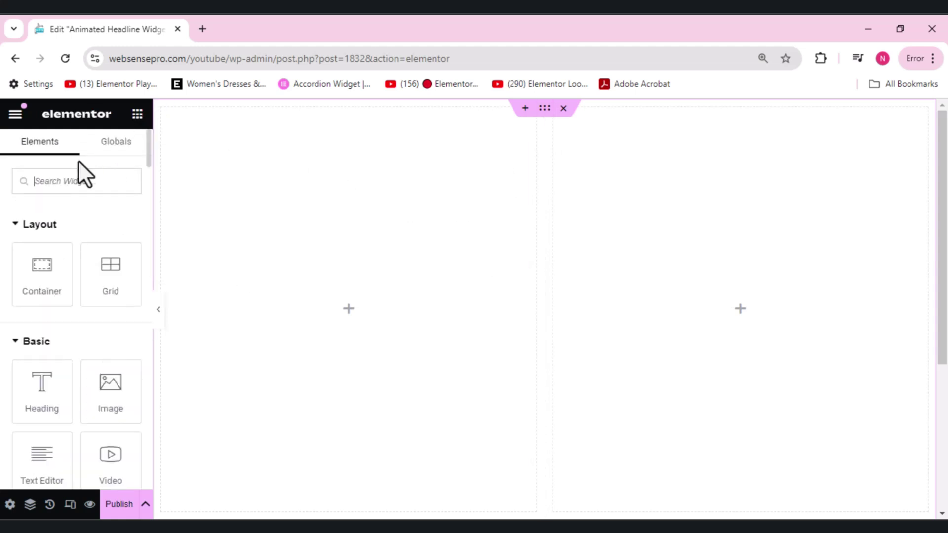
type("anima")
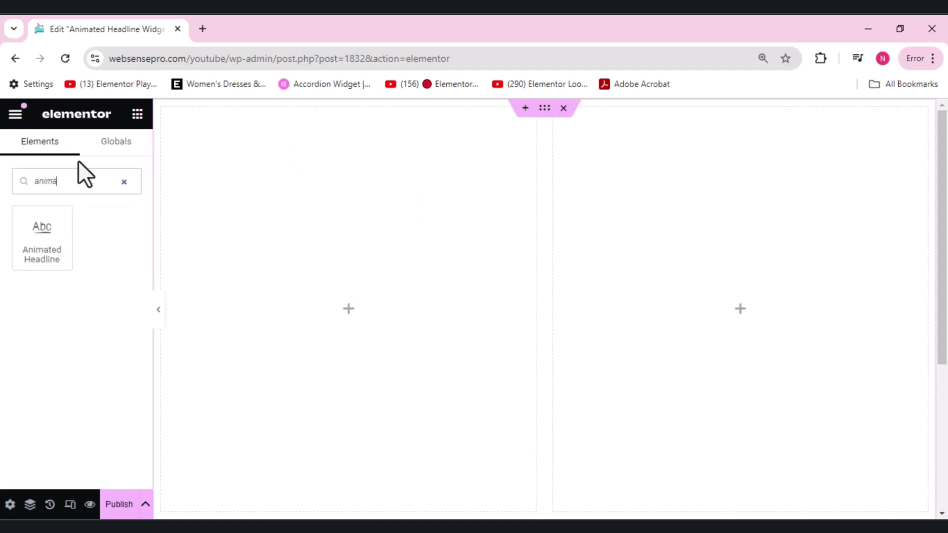
left_click_drag(45, 258, 402, 306)
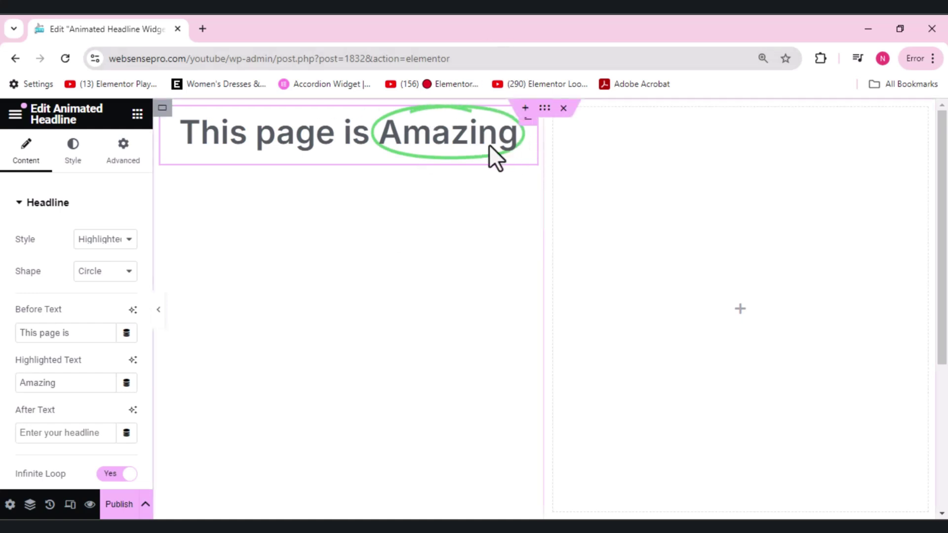
Add a Text Editor paragraph and a Button below the headline in the left column
left_click(140, 122)
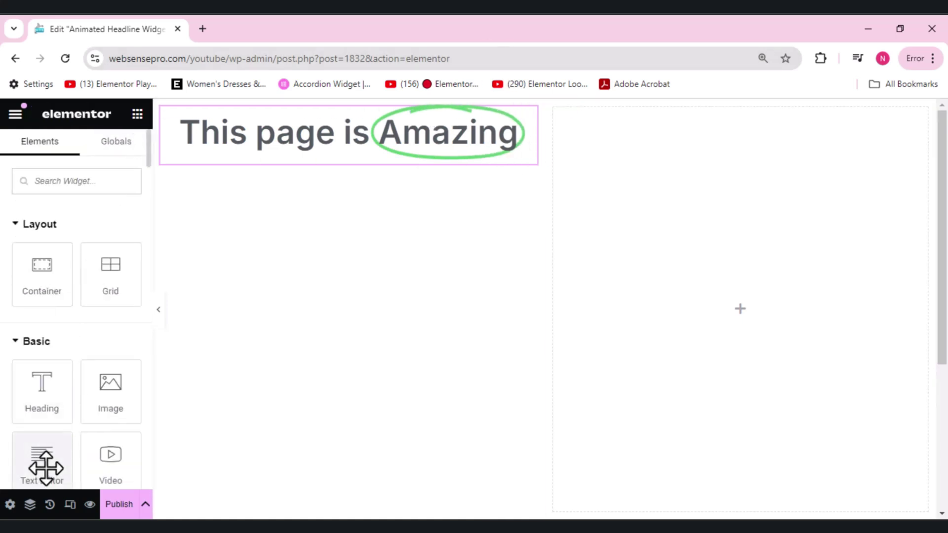
left_click_drag(43, 464, 372, 161)
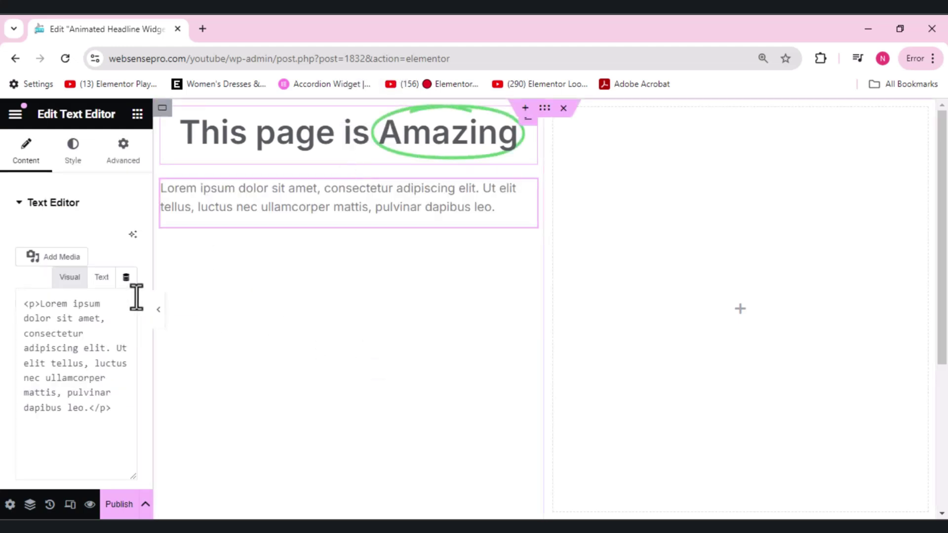
left_click(137, 115)
type("butt")
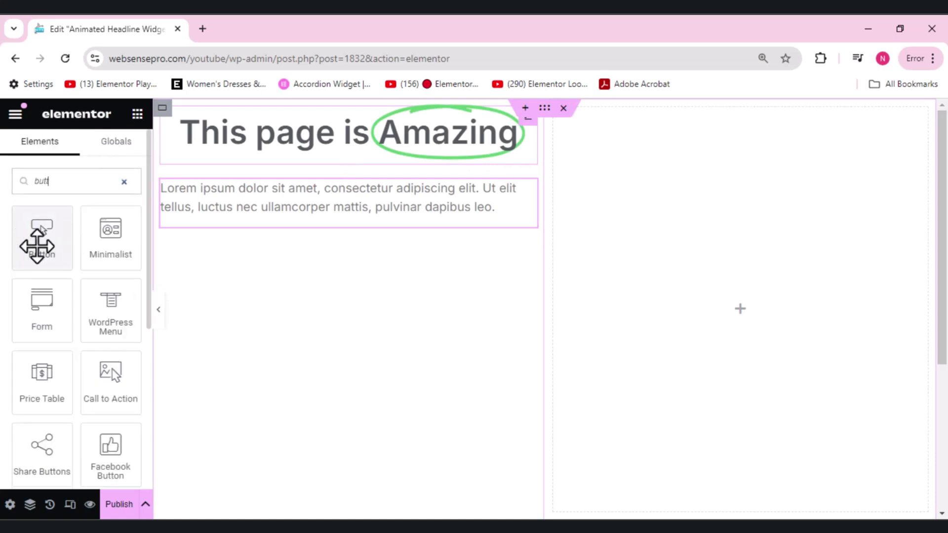
left_click_drag(39, 245, 369, 223)
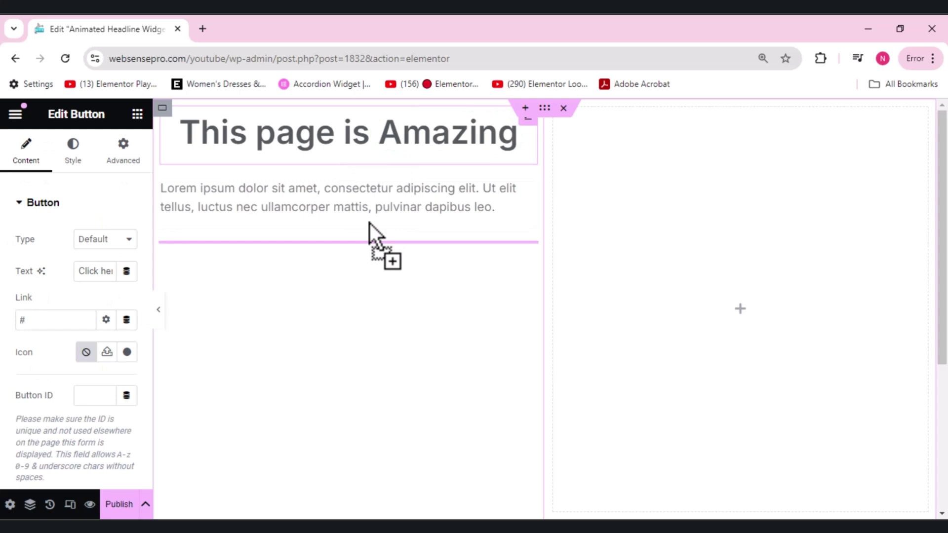
left_click(163, 110)
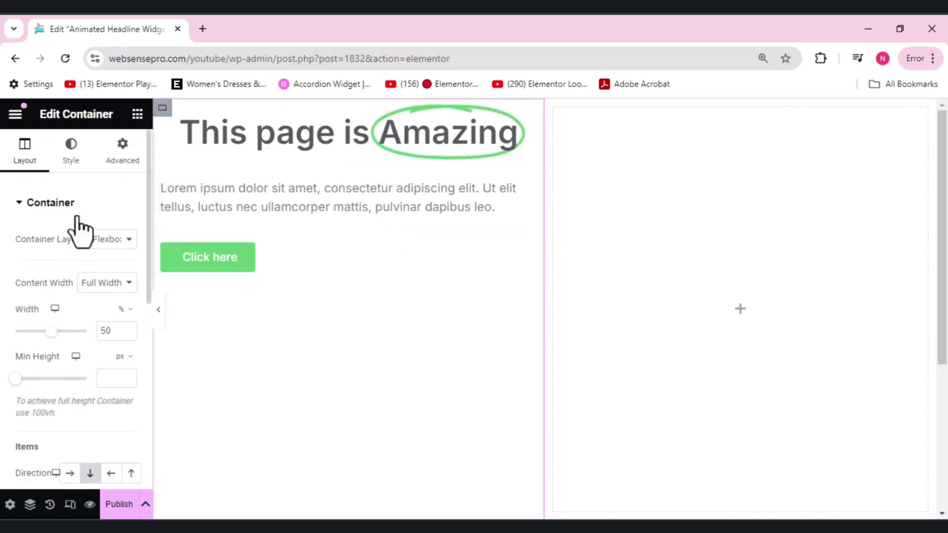
Set the left column's Justify Content to Center
left_click(105, 202)
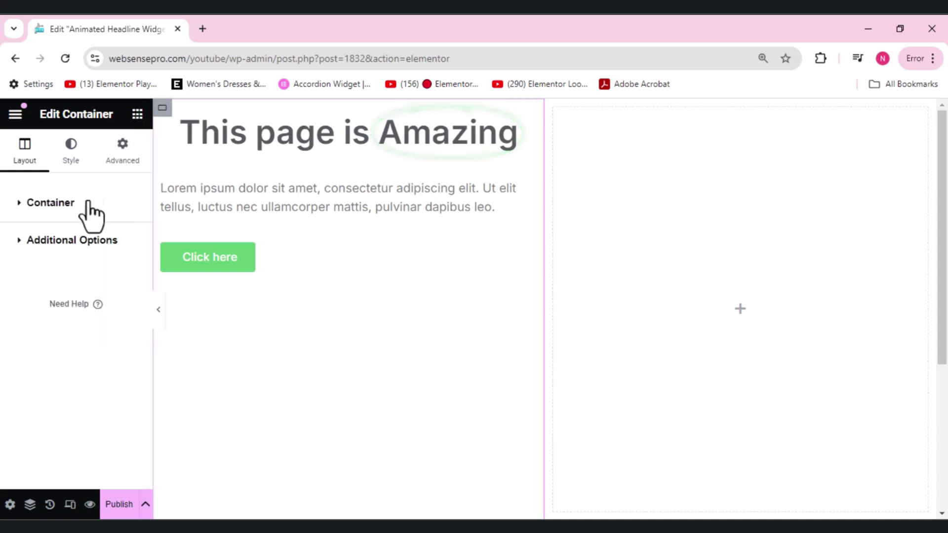
left_click(67, 205)
scroll(68, 217, "down", 2)
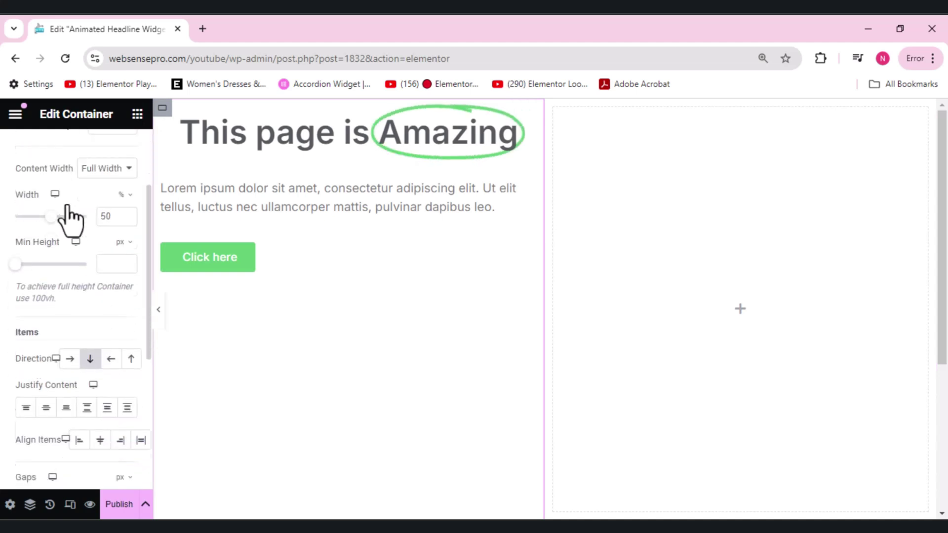
left_click(44, 408)
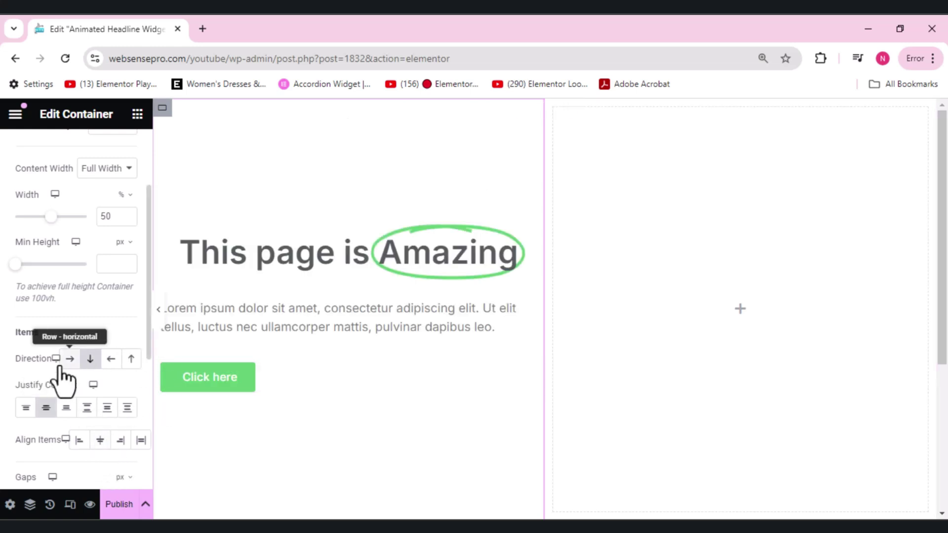
Place an Image widget in the right column
left_click(343, 247)
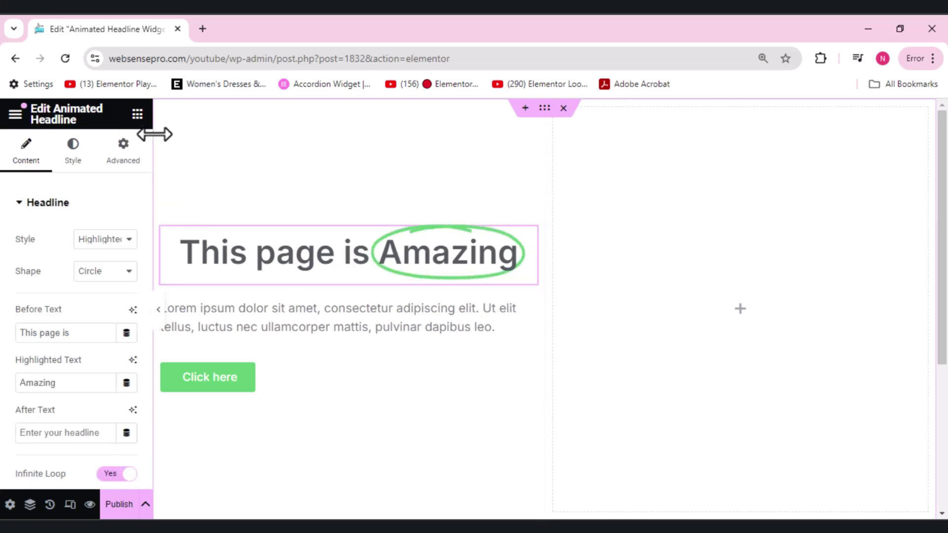
left_click(137, 117)
left_click_drag(117, 400, 730, 348)
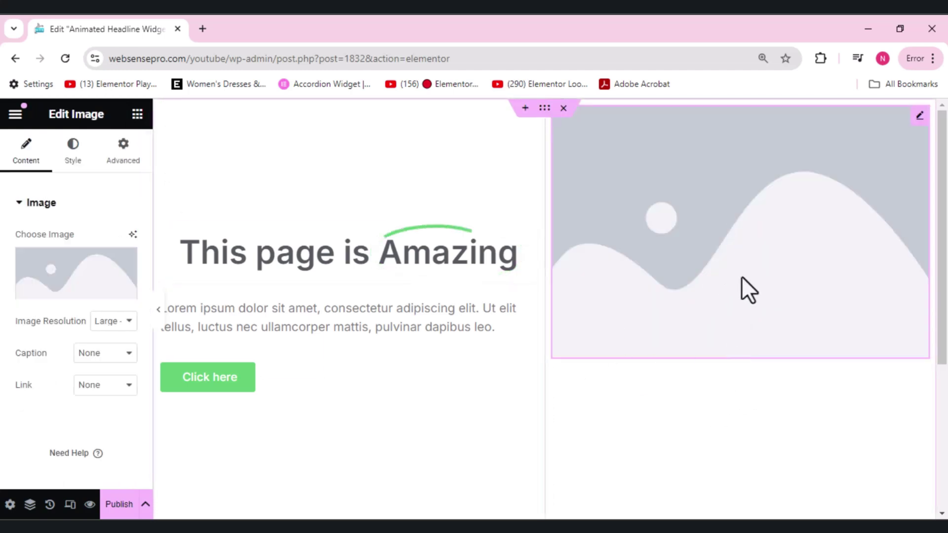
Switch the animated headline to the Rotating style with the Flip animation
left_click(304, 242)
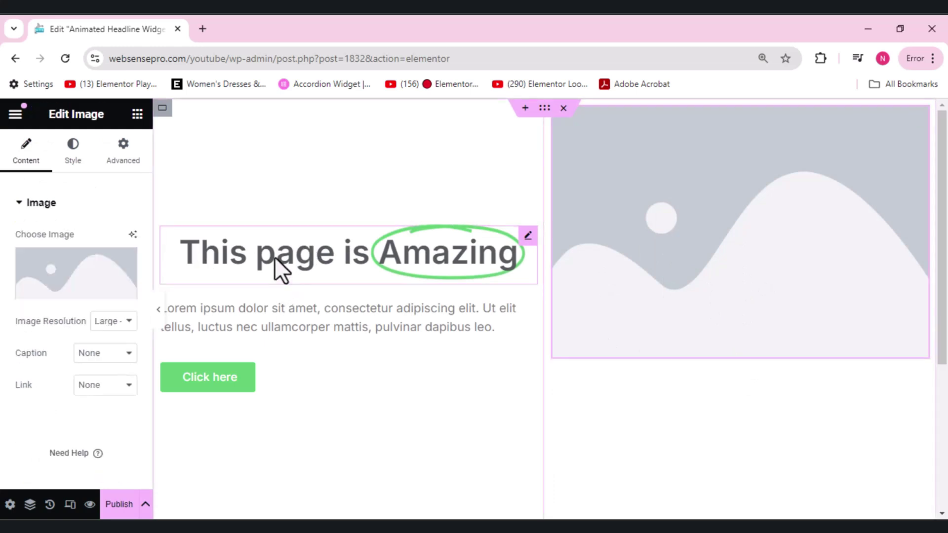
left_click(275, 257)
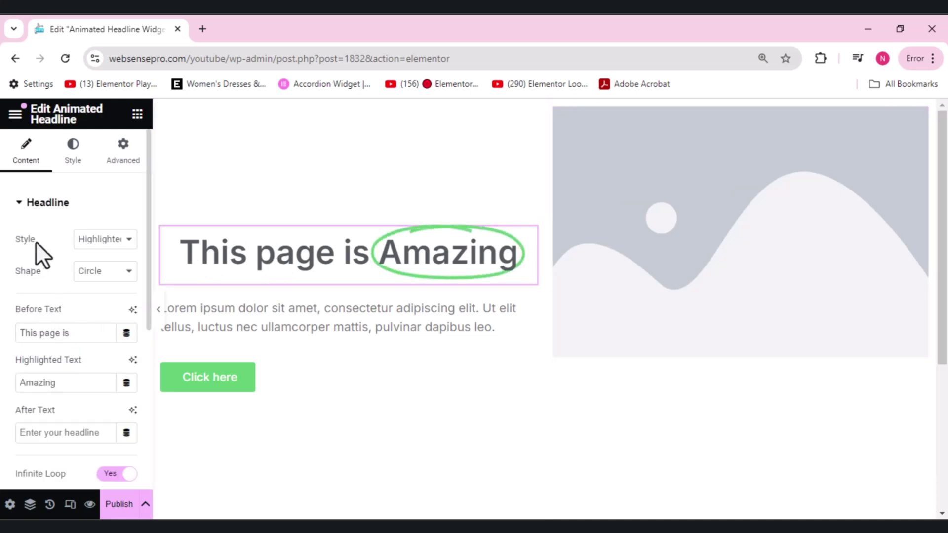
left_click(118, 240)
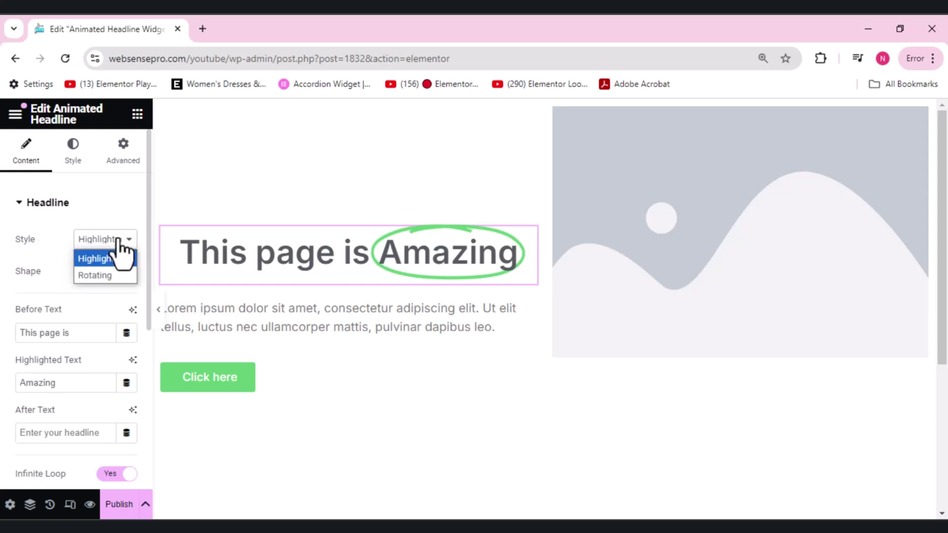
left_click(109, 278)
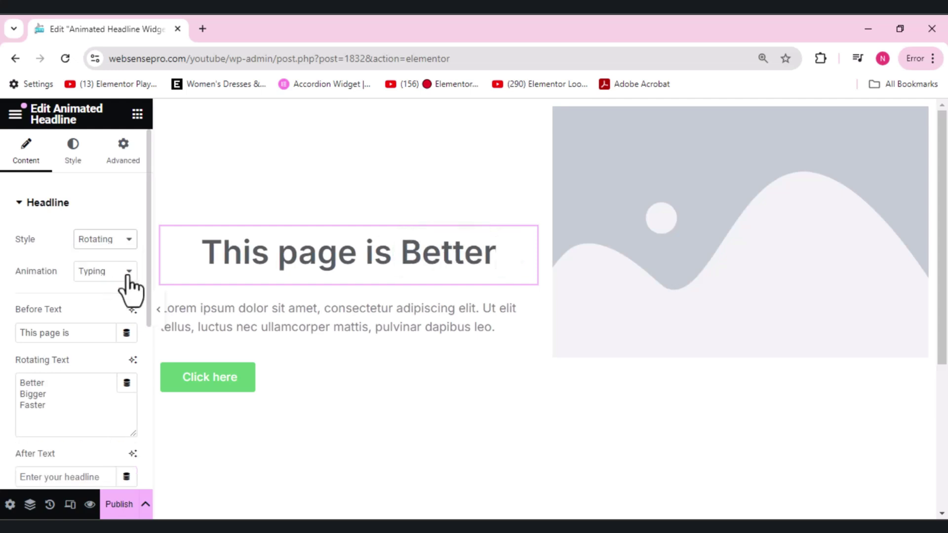
left_click(127, 274)
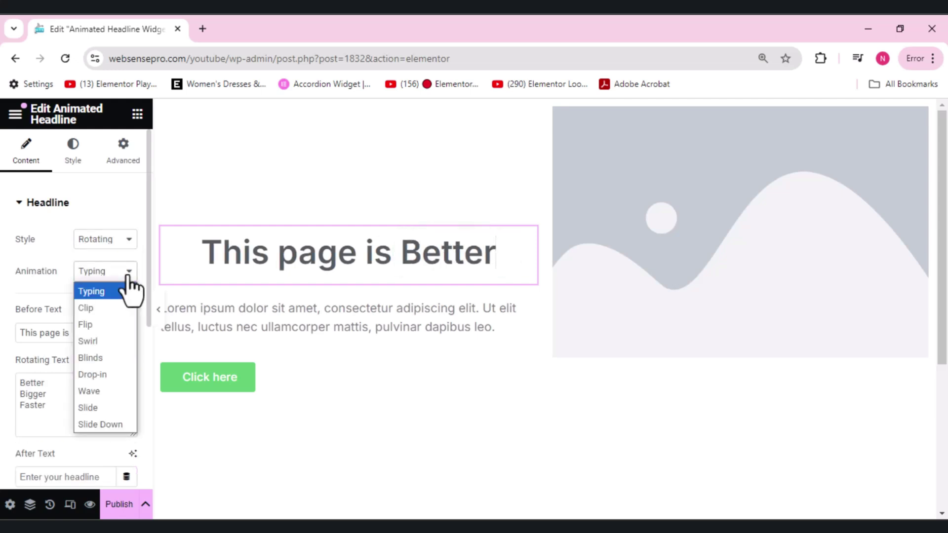
left_click(95, 322)
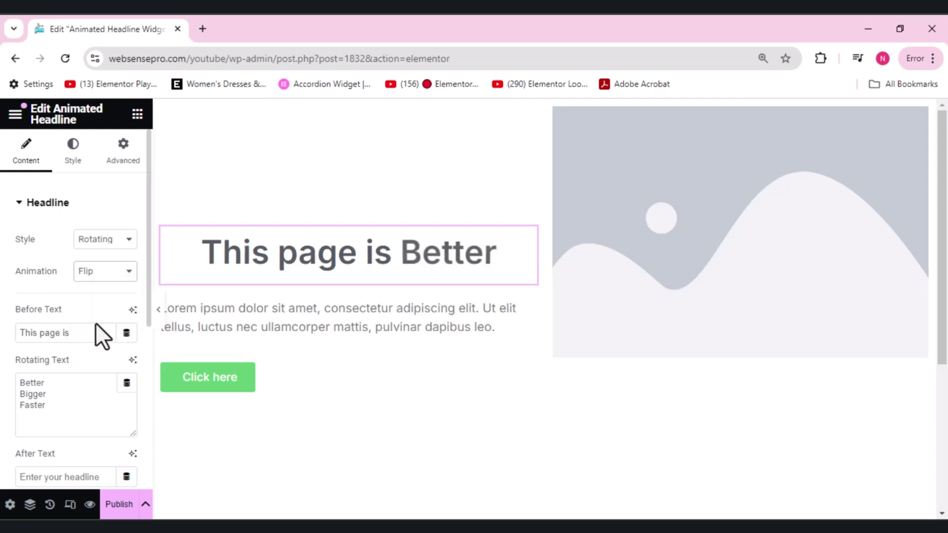
Change the headline's Before Text to 'Eat'
triple_click(52, 333)
type("Ear")
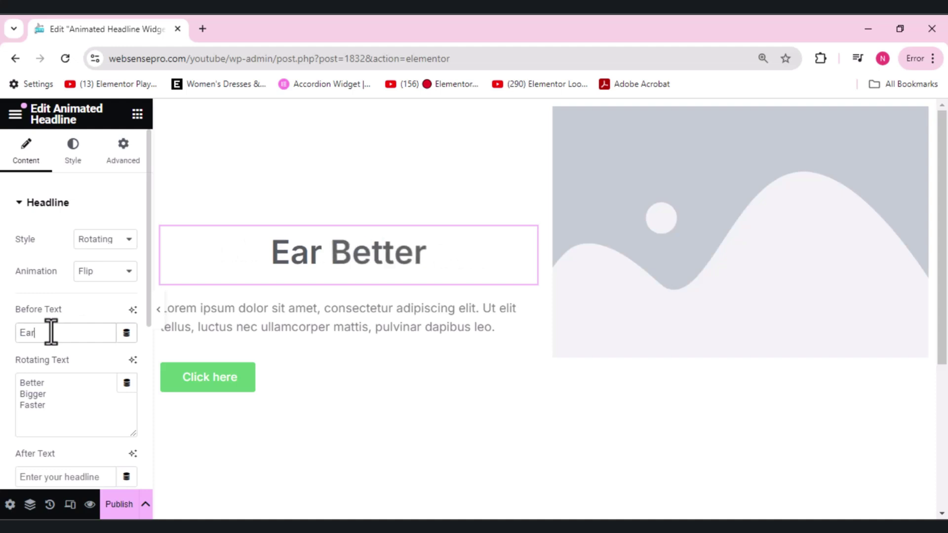
key("BackSpace")
type("t")
Set the rotating words to Pure, Organic, Fresh and the After Text to 'Get Healthy'
left_click_drag(60, 407, 11, 376)
type("Pure")
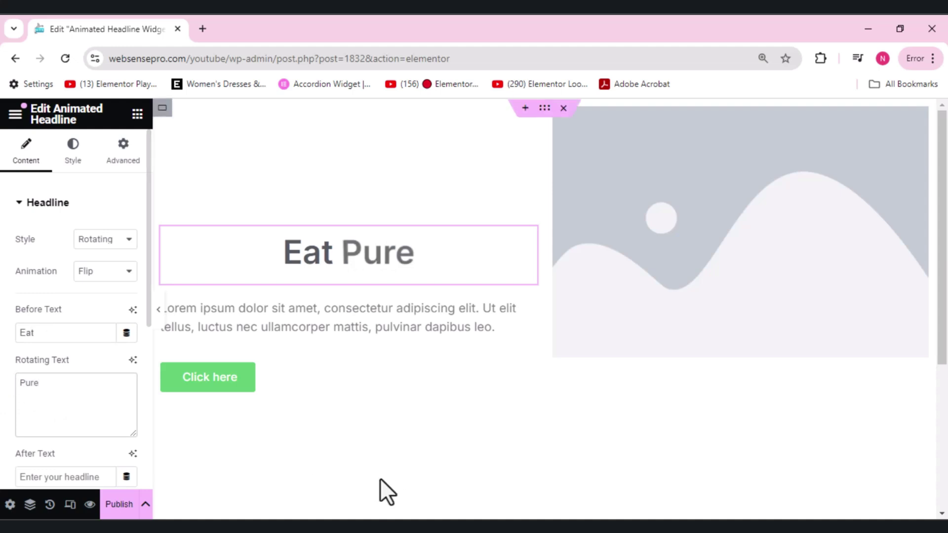
key("Return")
type("Organic")
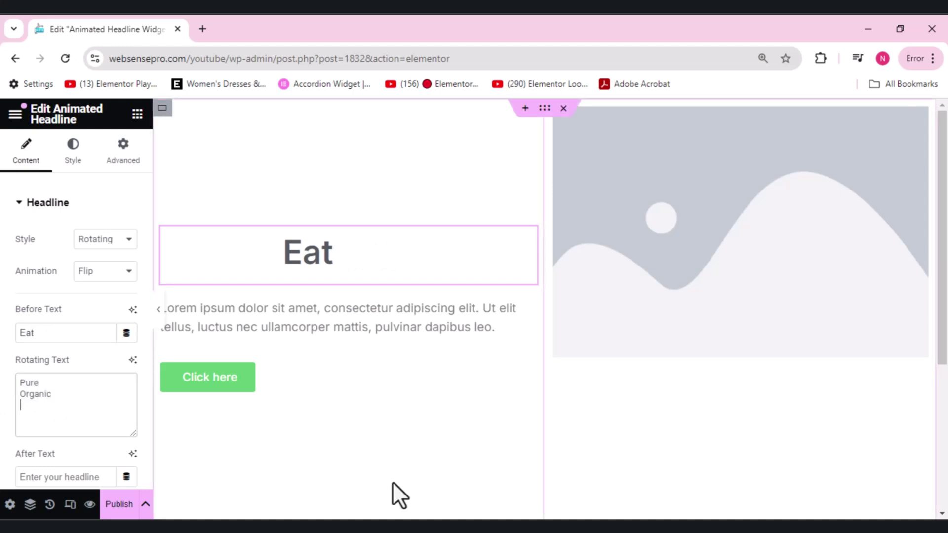
key("Return")
type("Fresh")
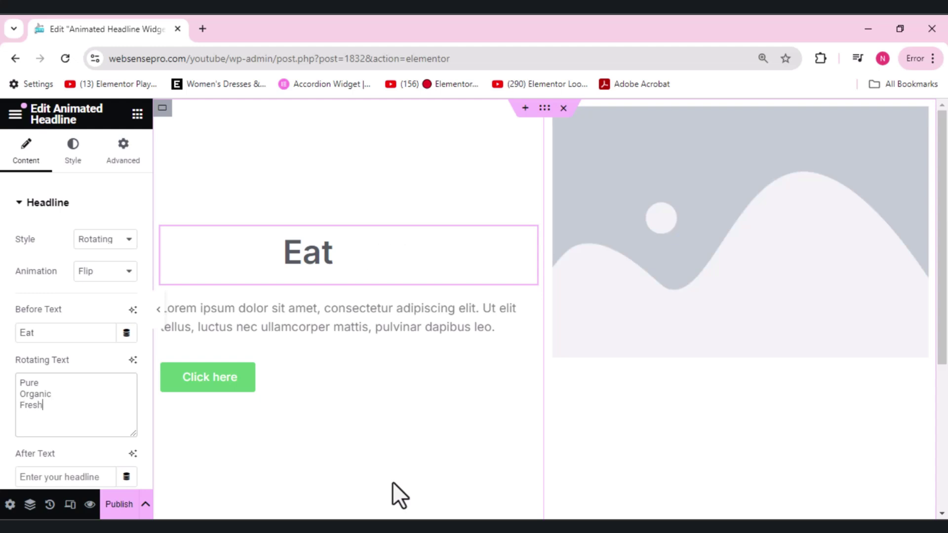
left_click(35, 475)
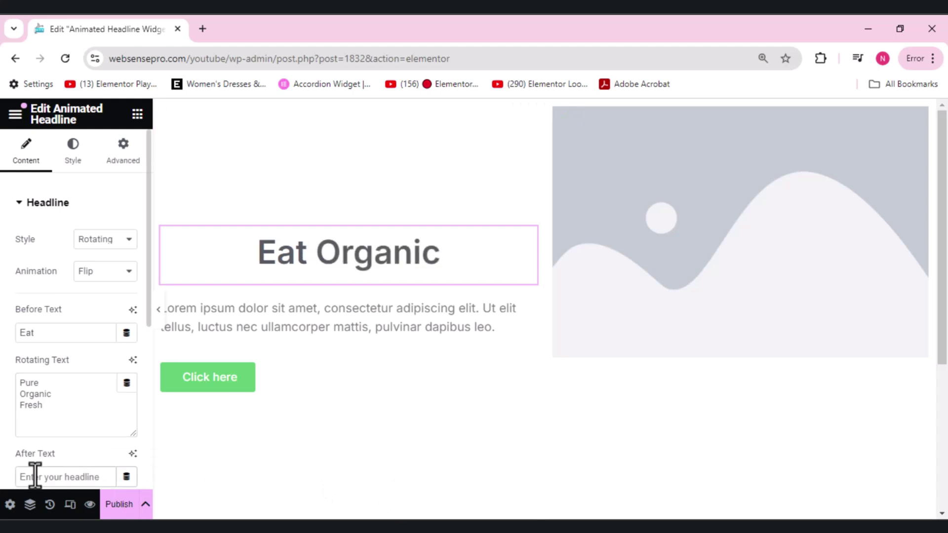
type("Get")
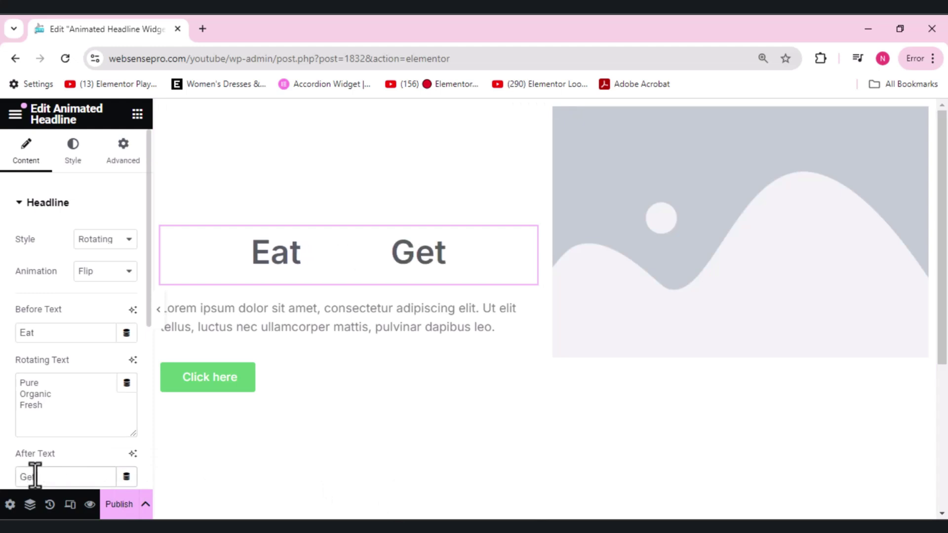
type(" H")
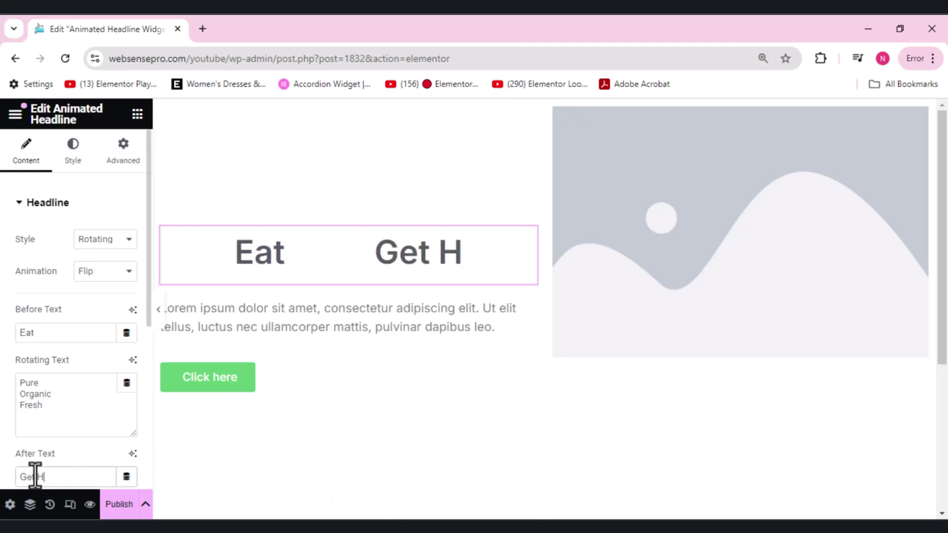
type("ealthy")
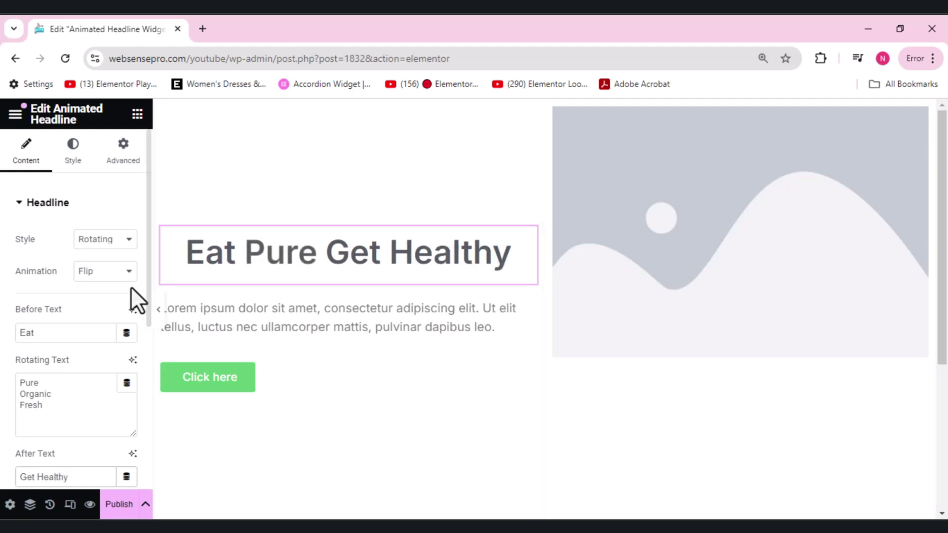
Left-align the animated headline
scroll(148, 346, "down", 2)
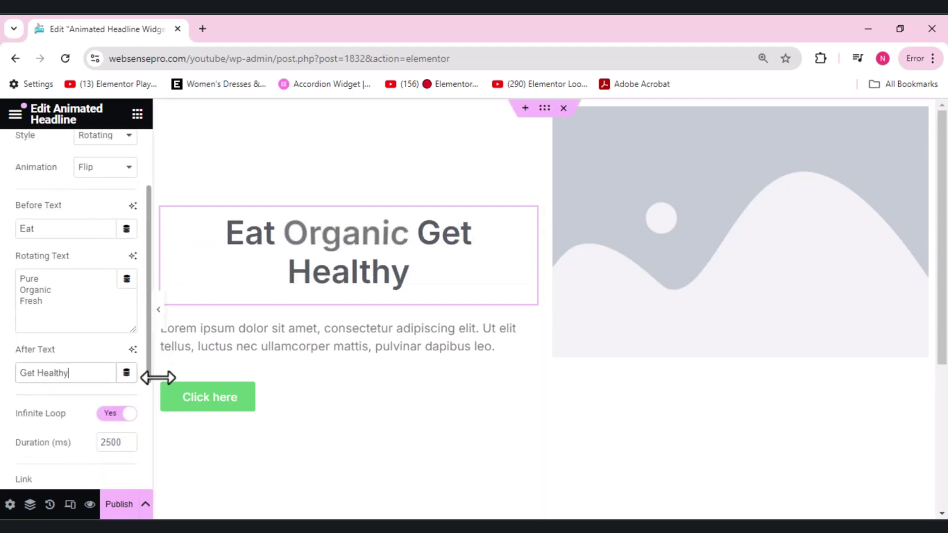
scroll(110, 439, "down", 3)
scroll(105, 419, "up", 3)
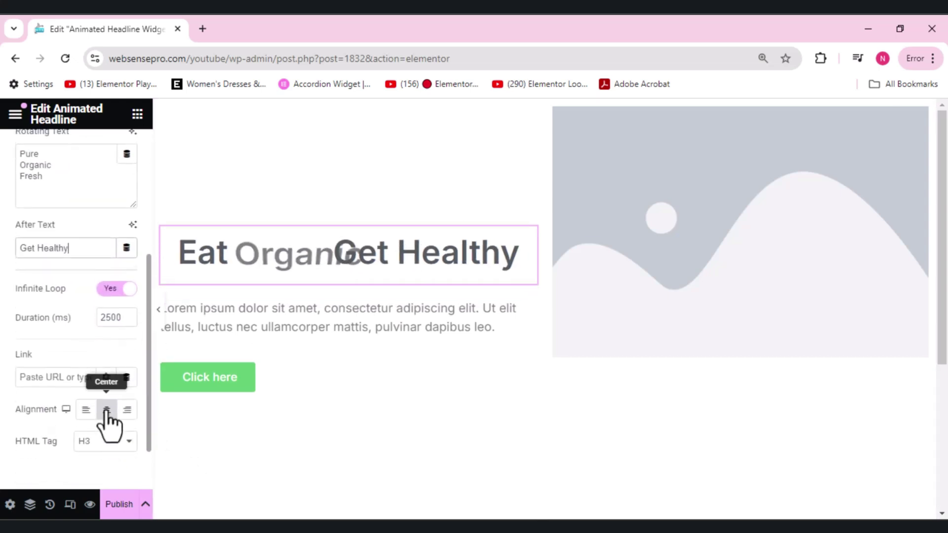
scroll(79, 356, "down", 1)
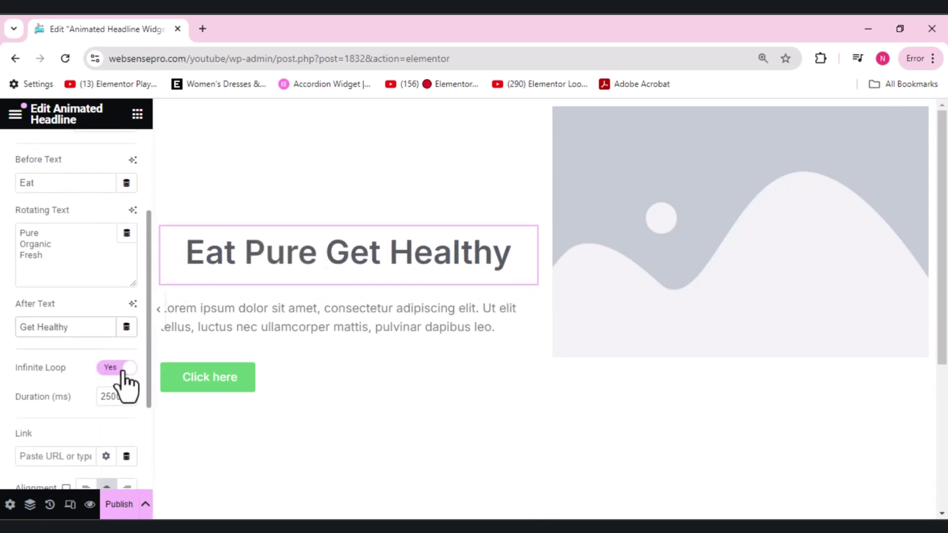
scroll(123, 384, "down", 1)
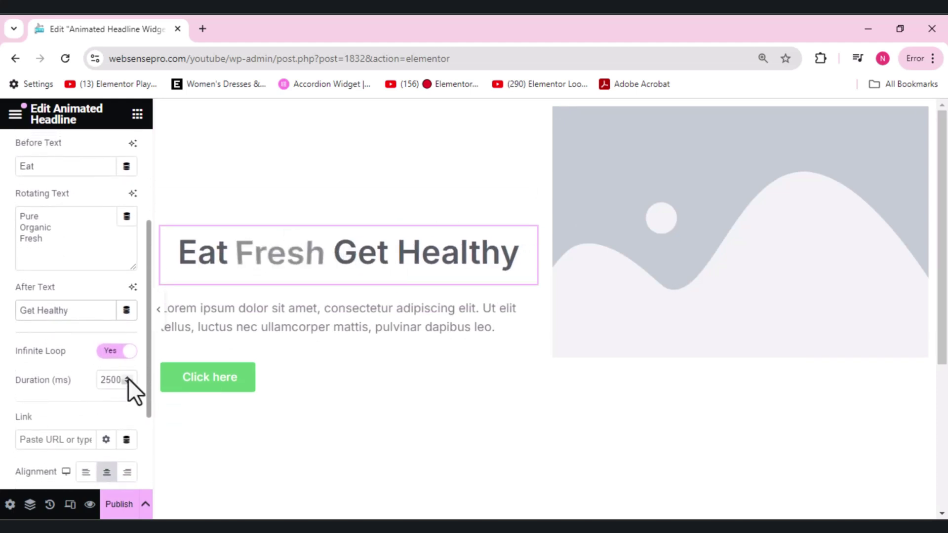
scroll(131, 413, "down", 2)
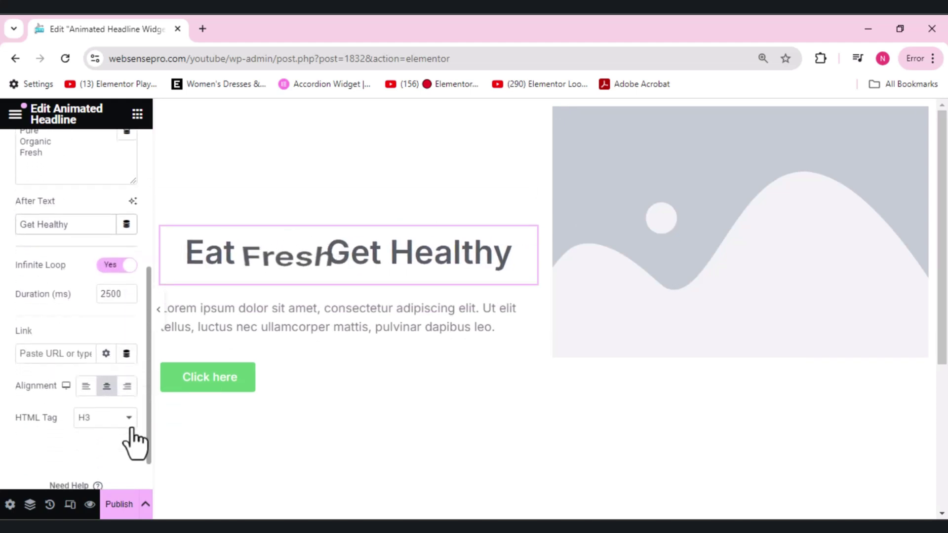
scroll(116, 428, "up", 2)
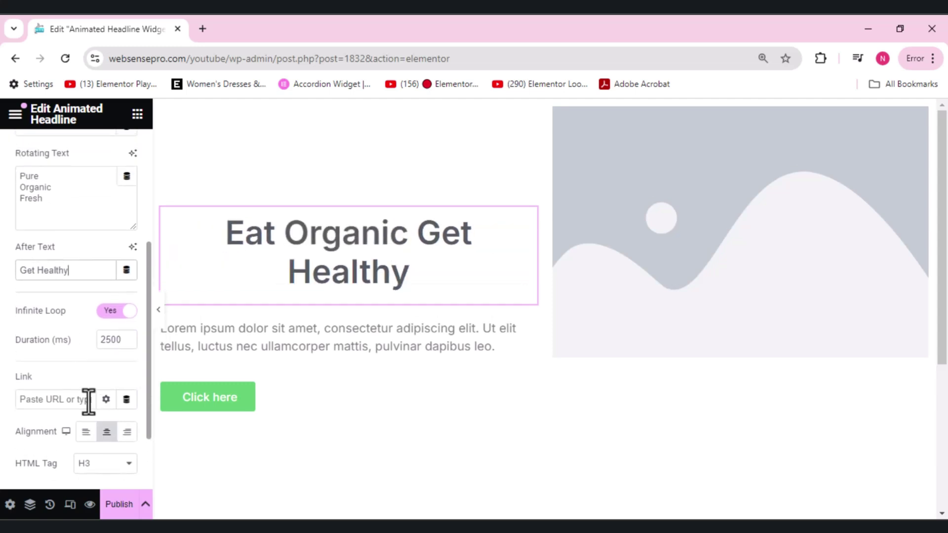
left_click(88, 399)
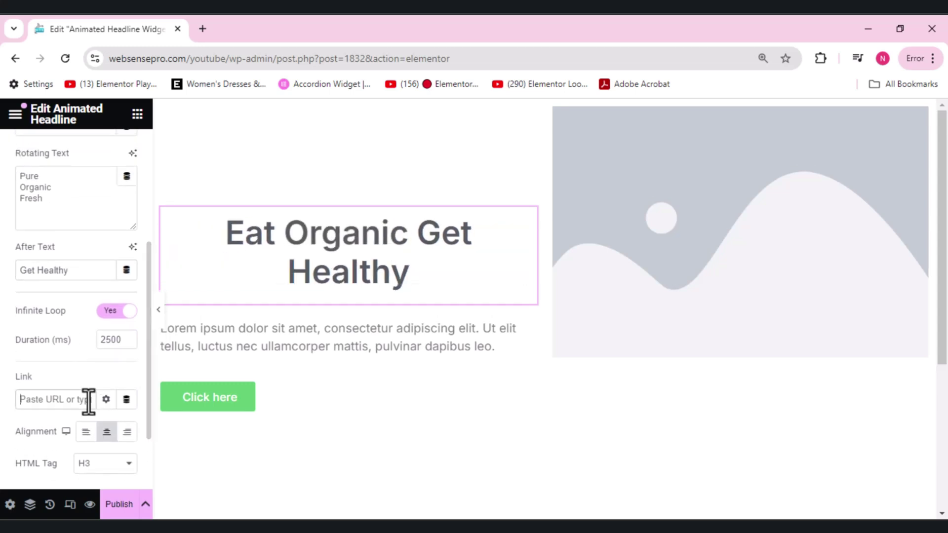
left_click(86, 433)
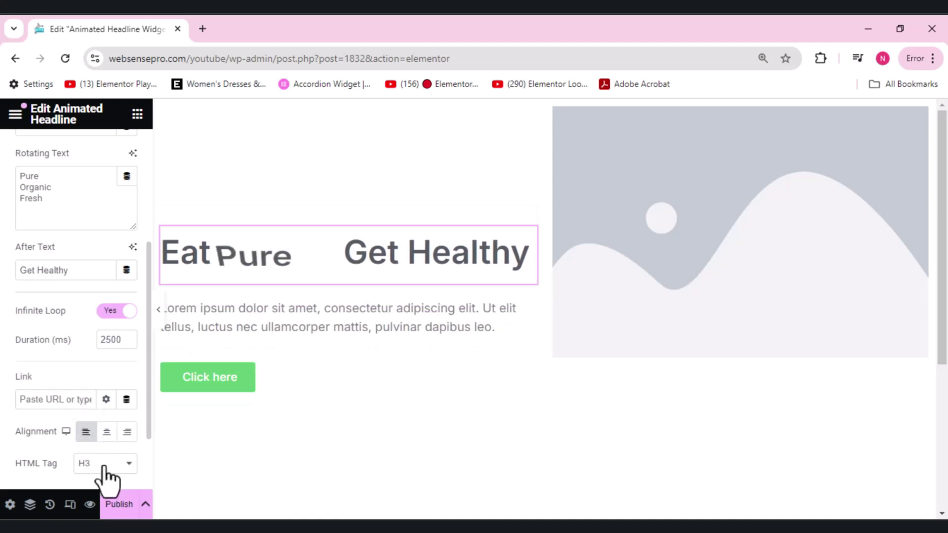
Set the headline's HTML tag to H1
left_click(103, 471)
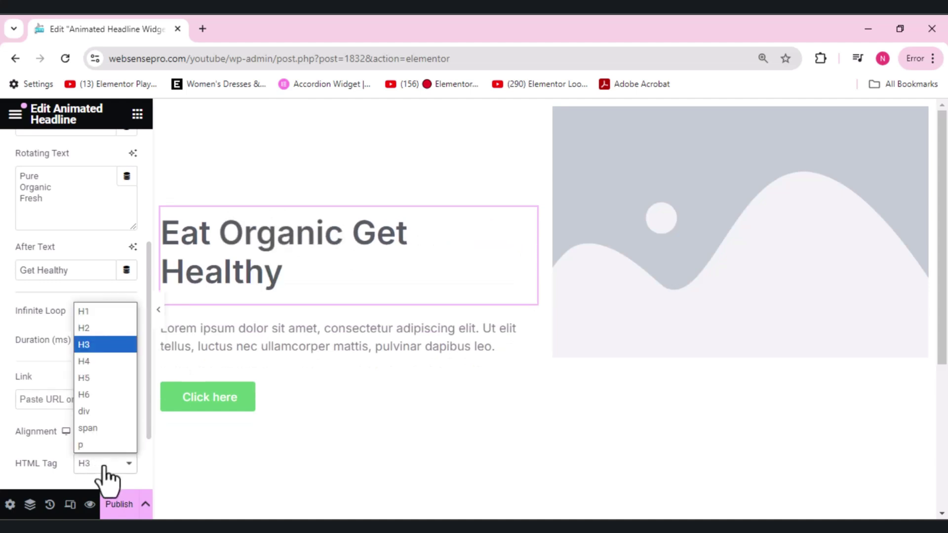
left_click(101, 329)
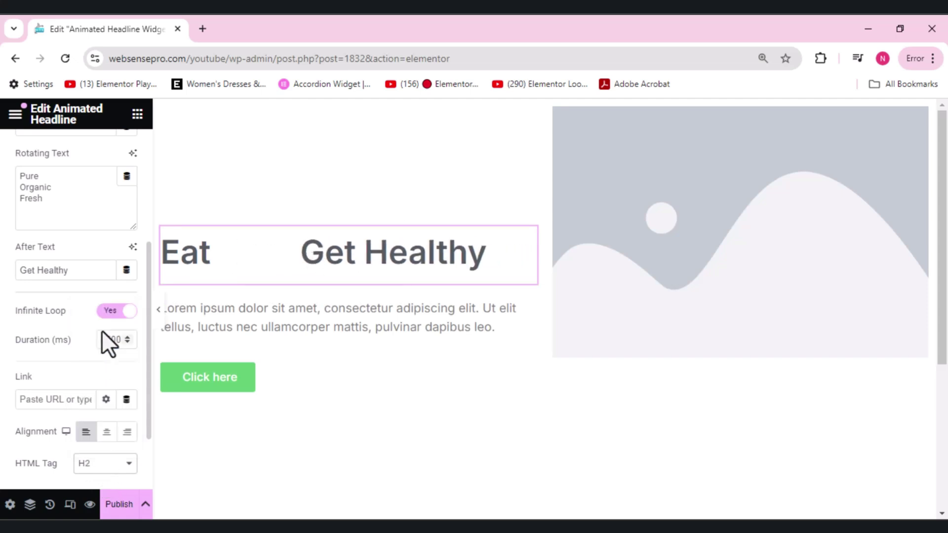
left_click(104, 471)
left_click(98, 306)
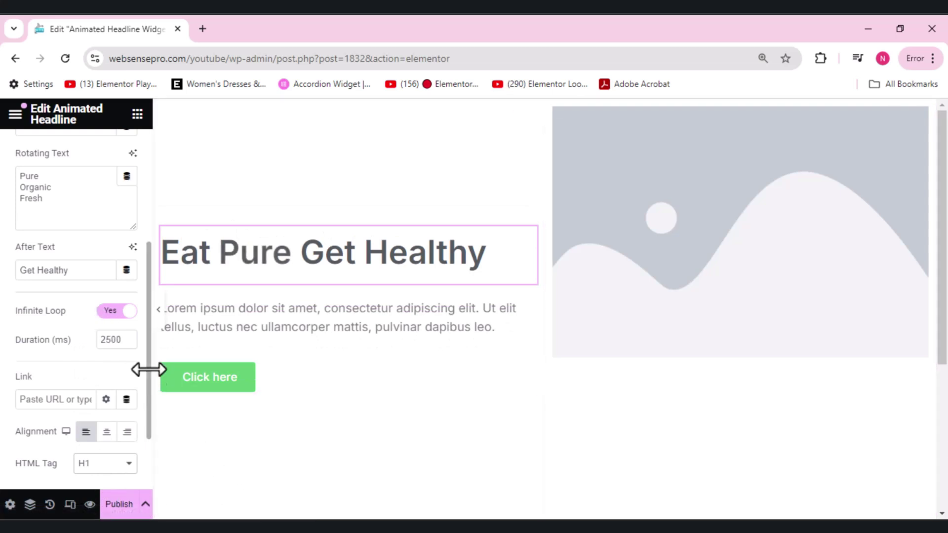
Set the headline text color to near-white #FEFEFE
scroll(146, 369, "up", 1)
scroll(124, 217, "up", 4)
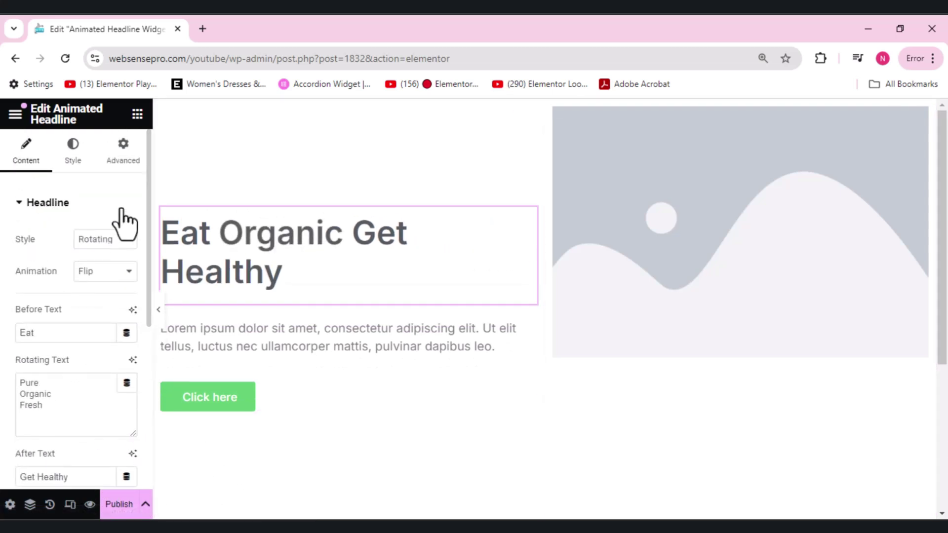
left_click(71, 181)
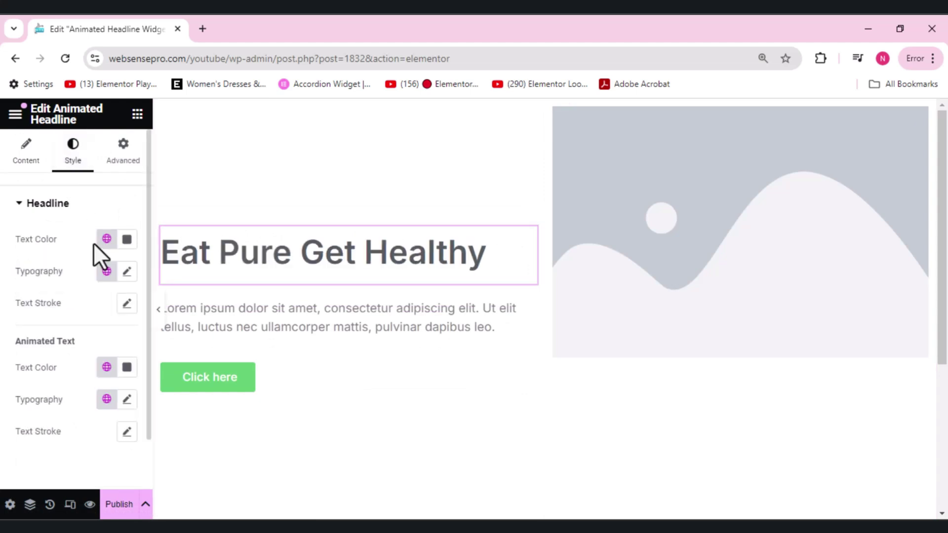
left_click(127, 240)
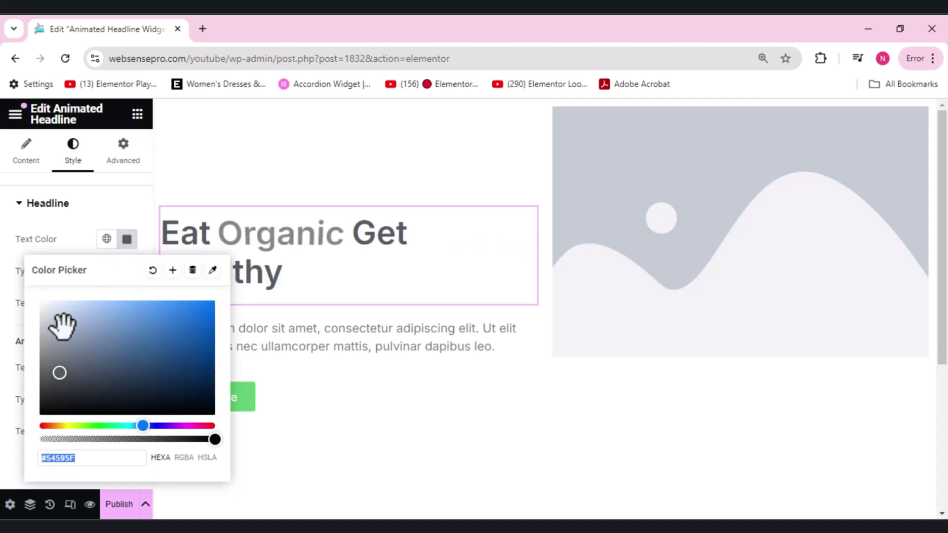
left_click(38, 306)
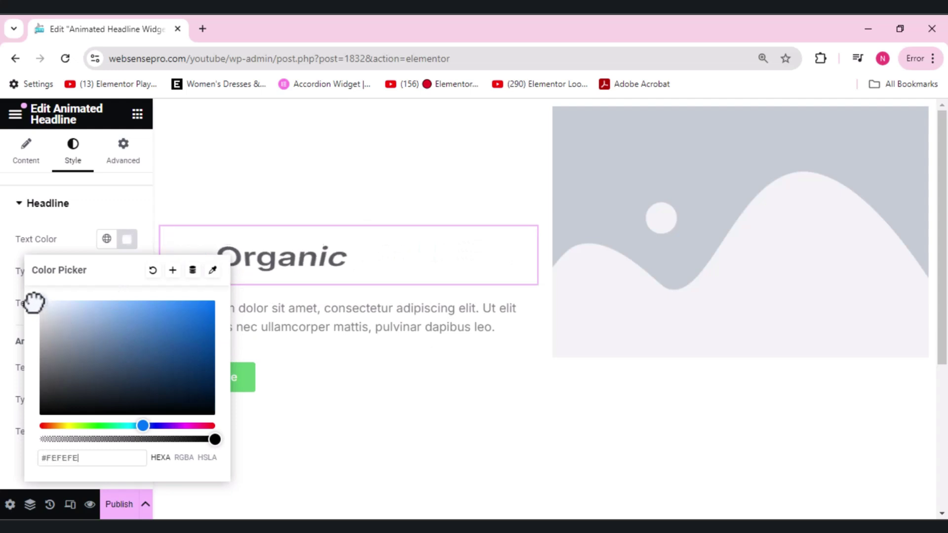
left_click(6, 357)
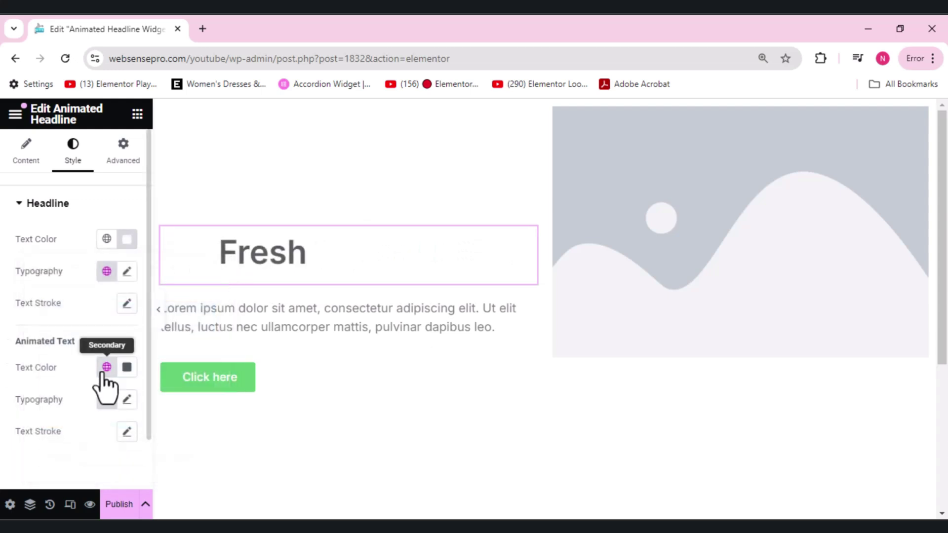
Make the rotating words bright red (#FF1414)
left_click(127, 369)
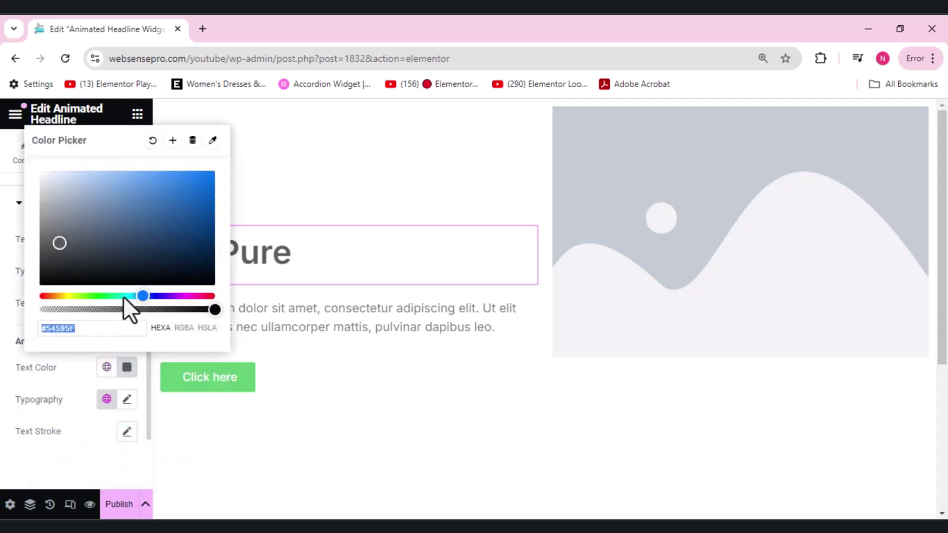
left_click_drag(143, 295, 216, 298)
left_click_drag(202, 225, 201, 171)
left_click(384, 171)
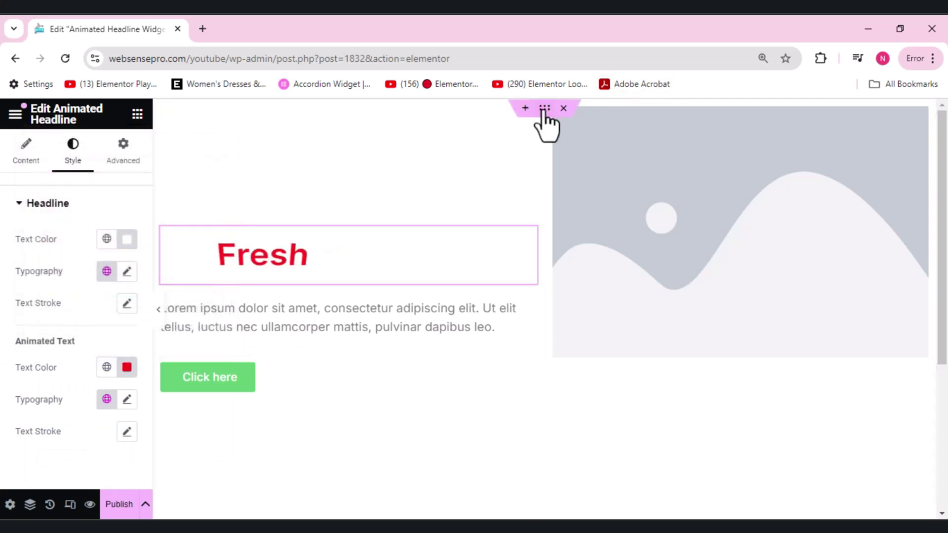
Give the hero container a classic near-black #060606 background, then select the headline
left_click(544, 109)
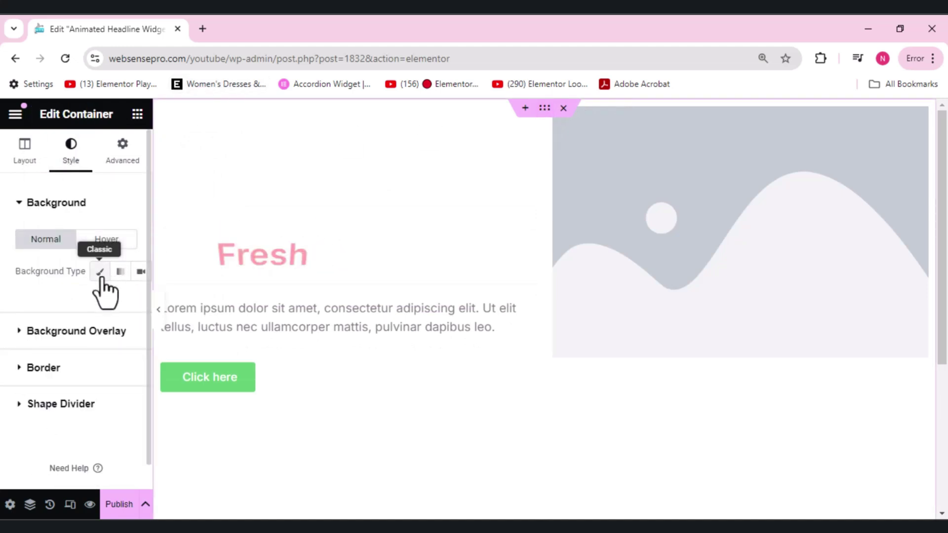
left_click(101, 272)
left_click(127, 303)
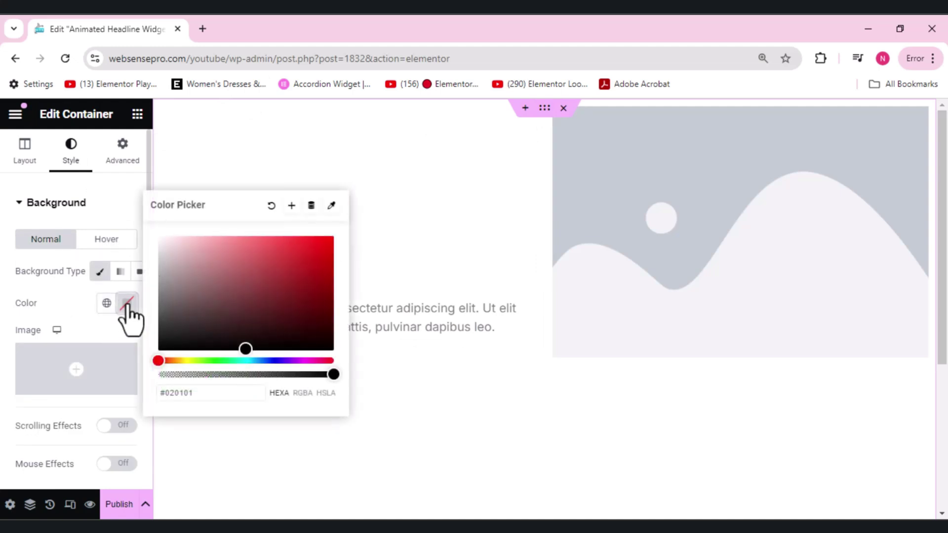
left_click_drag(167, 333, 158, 349)
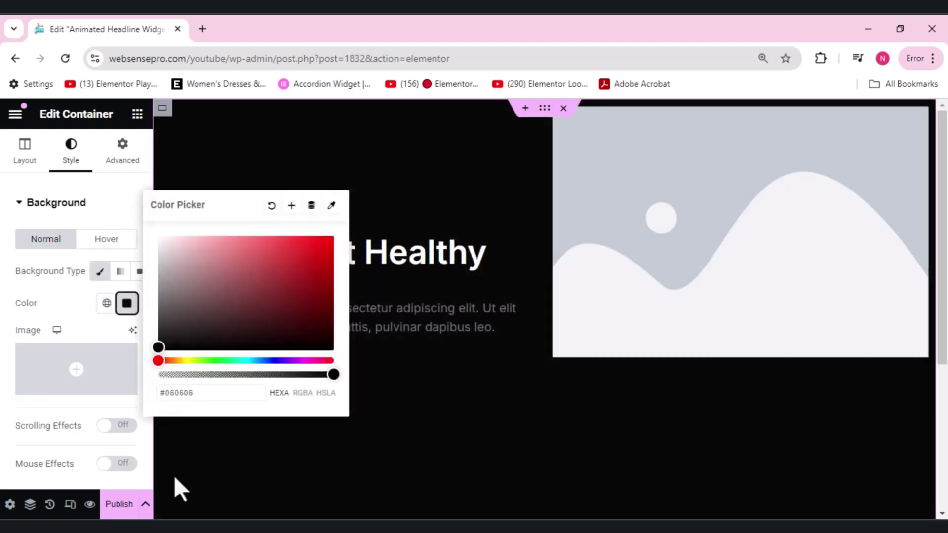
left_click(187, 472)
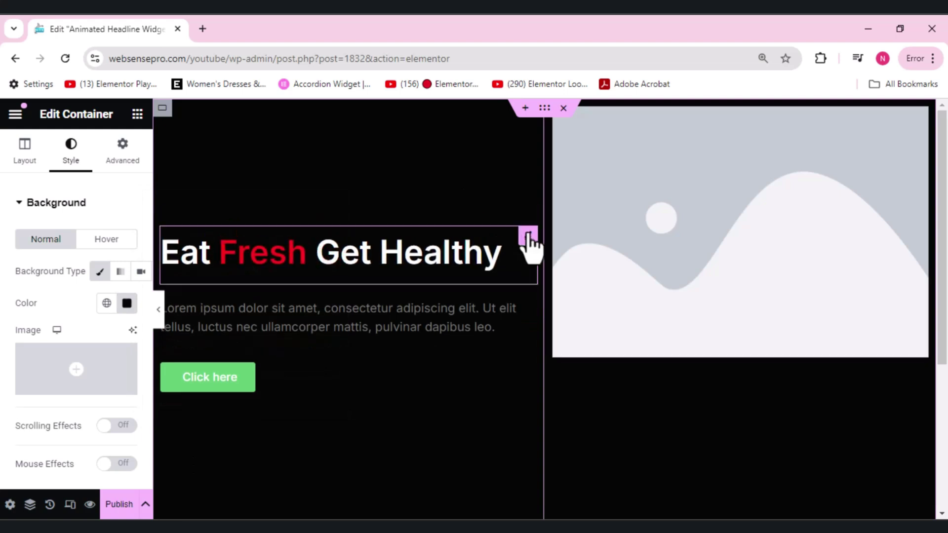
left_click(528, 236)
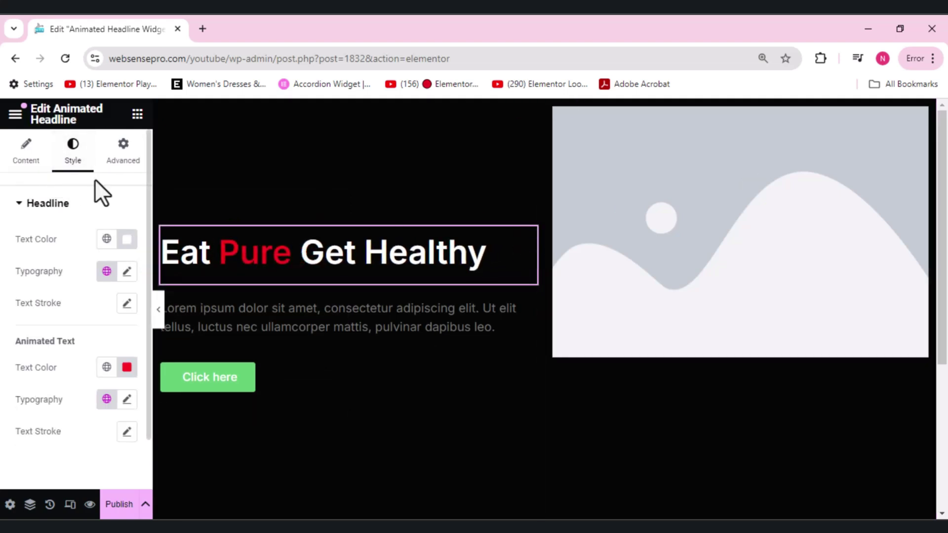
Set the headline typography to Poppins, Extra Bold (800), with an enlarged size
left_click(127, 272)
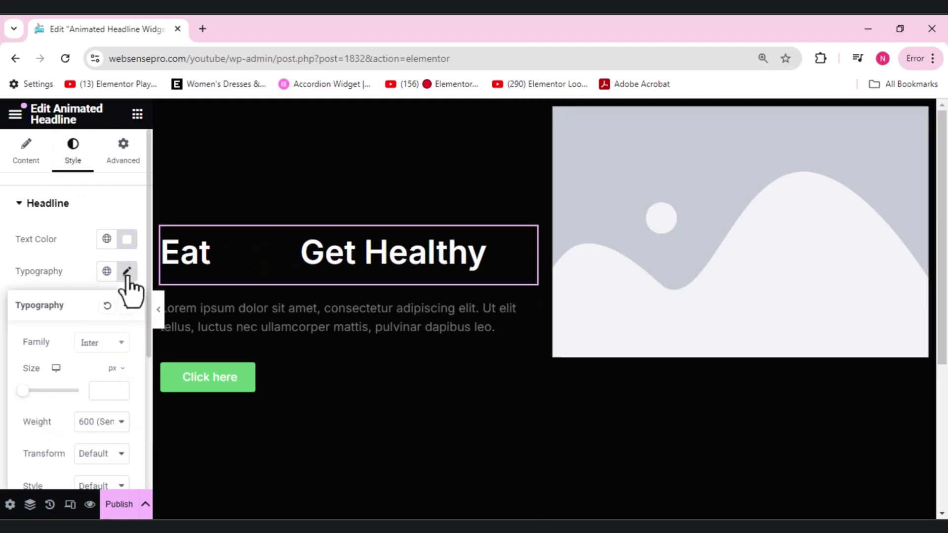
left_click_drag(22, 390, 43, 391)
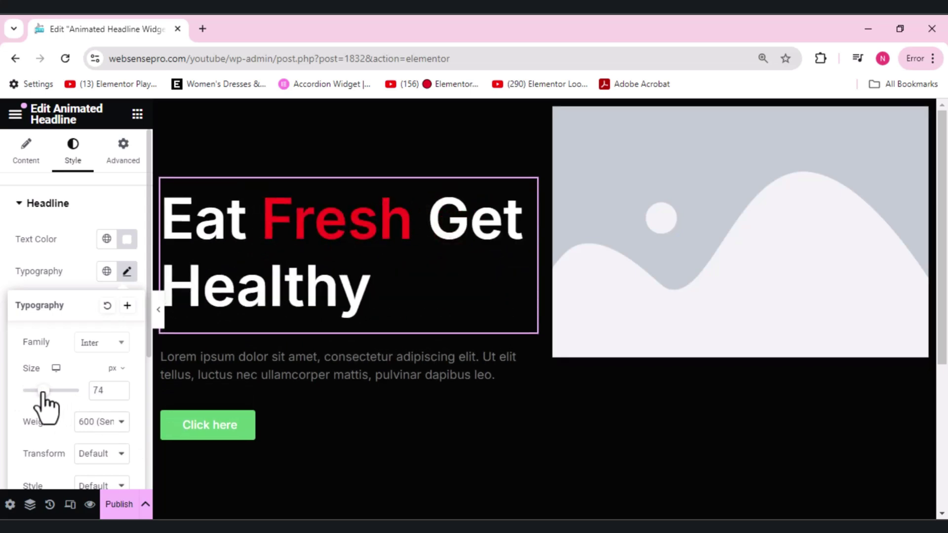
left_click(97, 423)
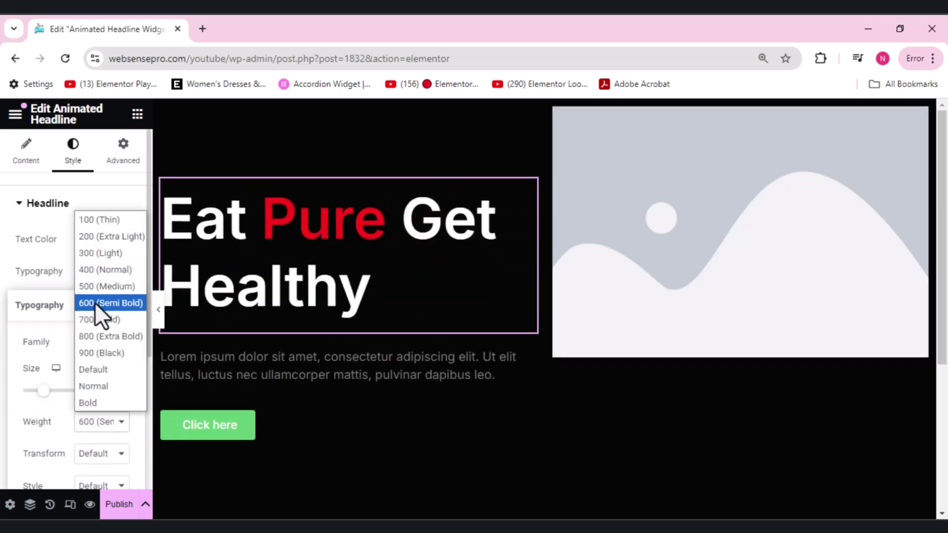
left_click(102, 335)
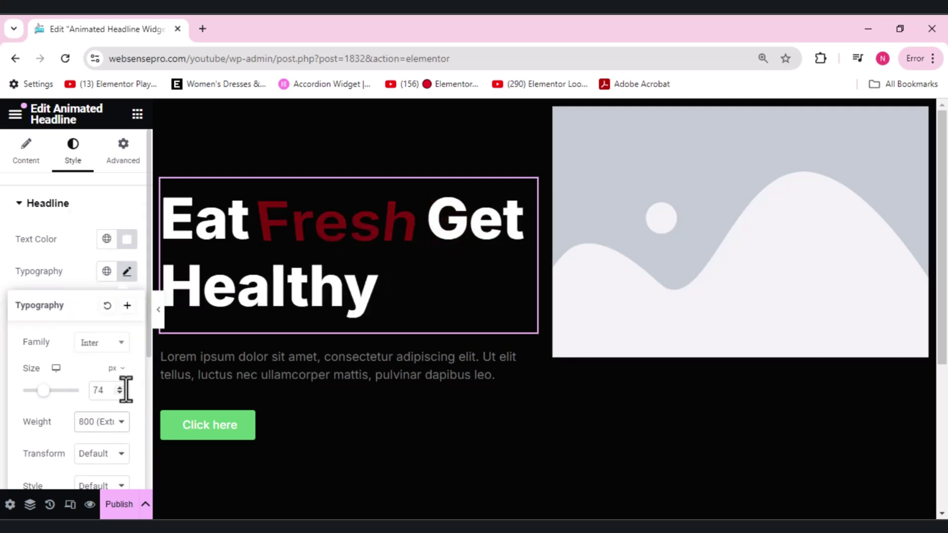
left_click(122, 347)
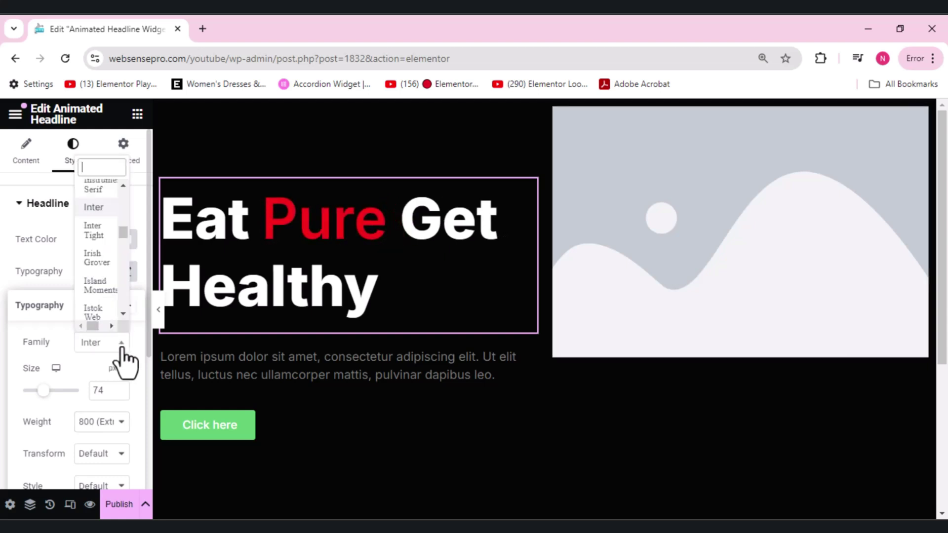
type("popp")
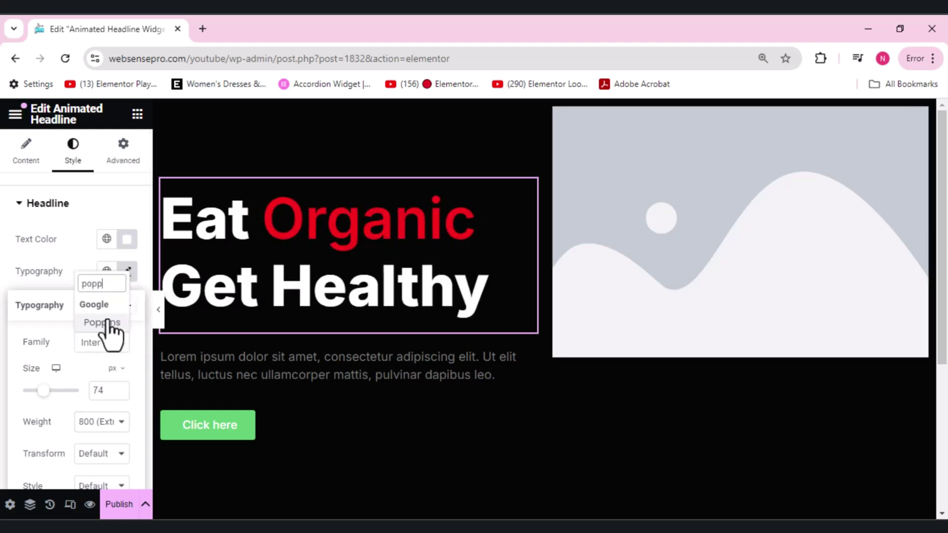
left_click(105, 323)
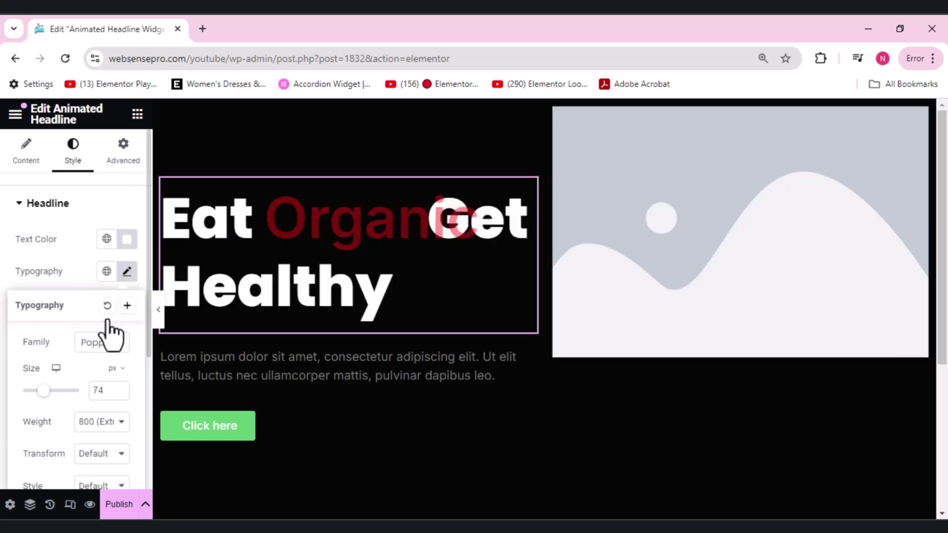
left_click(2, 286)
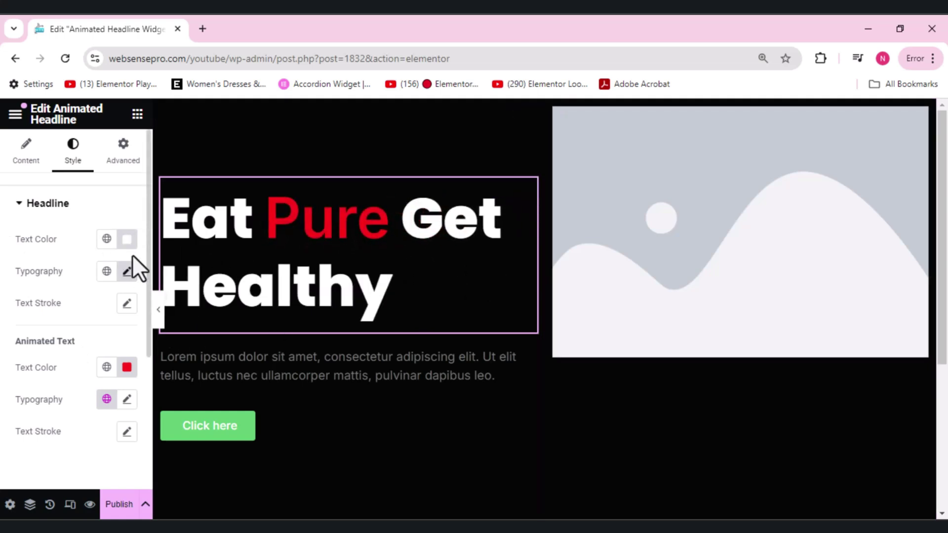
Step the headline font size down to 61 px
left_click(127, 271)
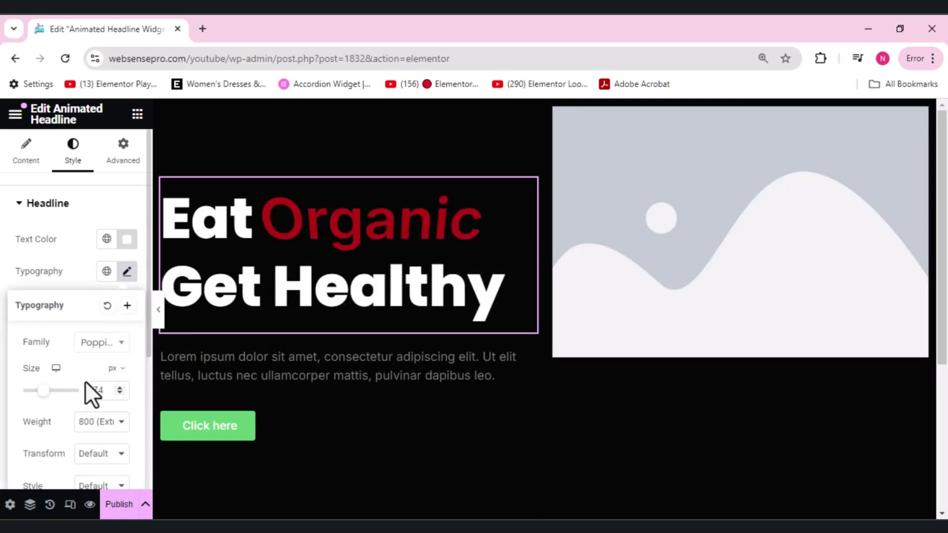
left_click(120, 393)
left_click(119, 393)
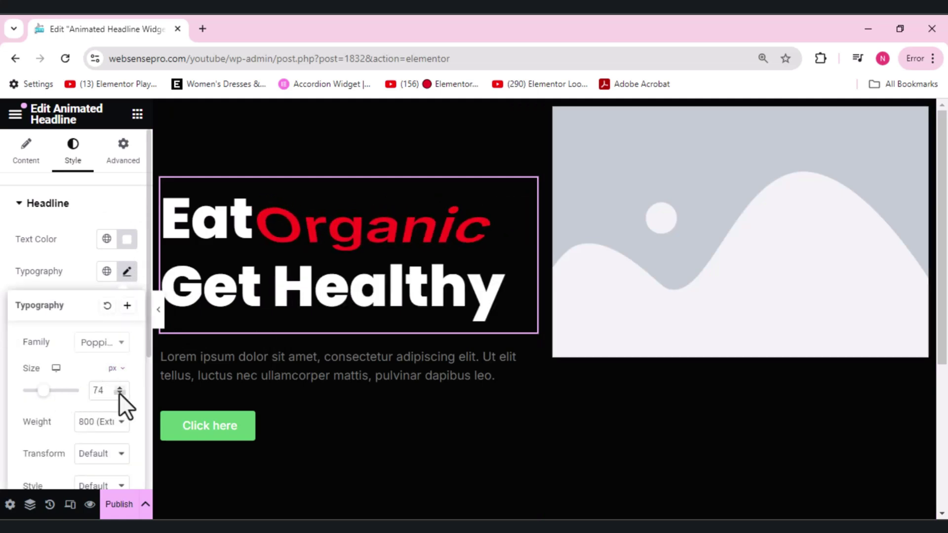
left_click(119, 393)
left_click(120, 393)
left_click(120, 393)
left_click(120, 394)
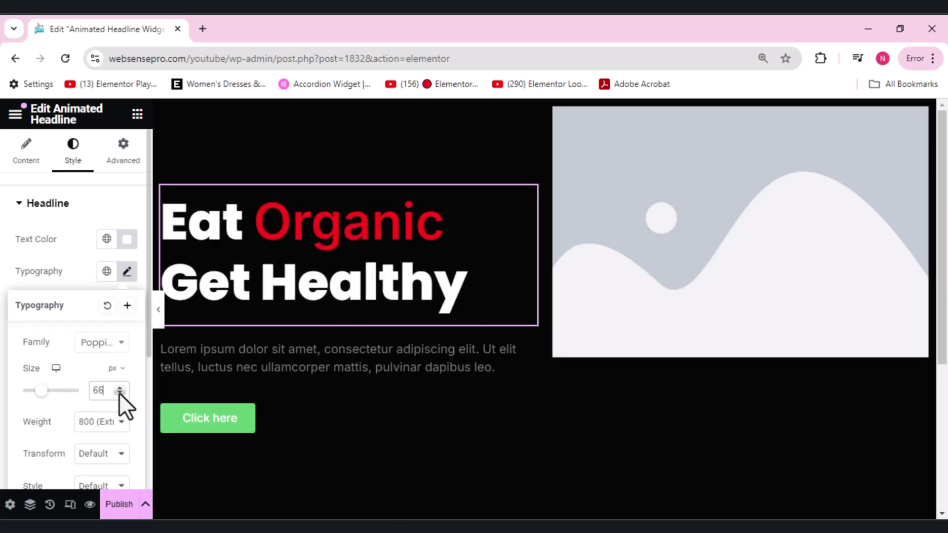
left_click(120, 394)
left_click(120, 394)
left_click(119, 394)
left_click(119, 393)
left_click(120, 393)
left_click(119, 393)
left_click(120, 394)
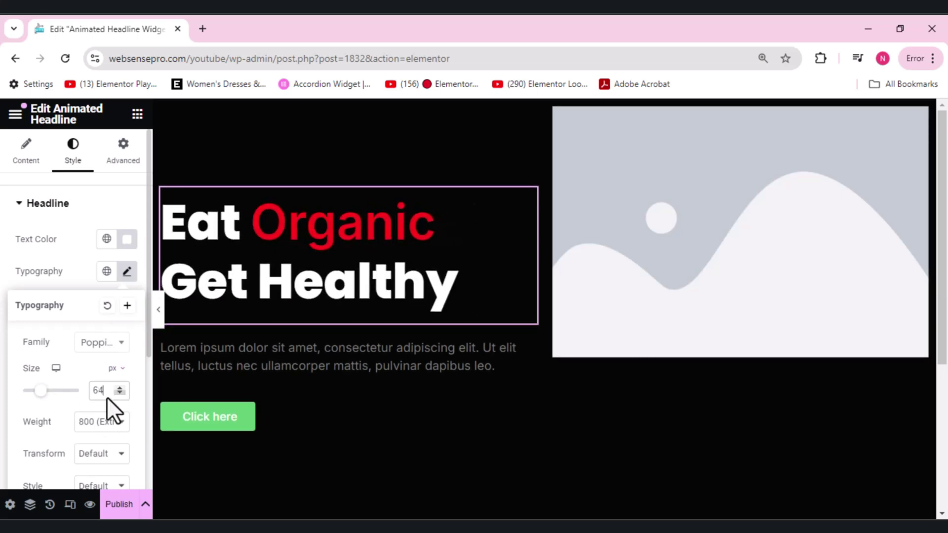
left_click(5, 447)
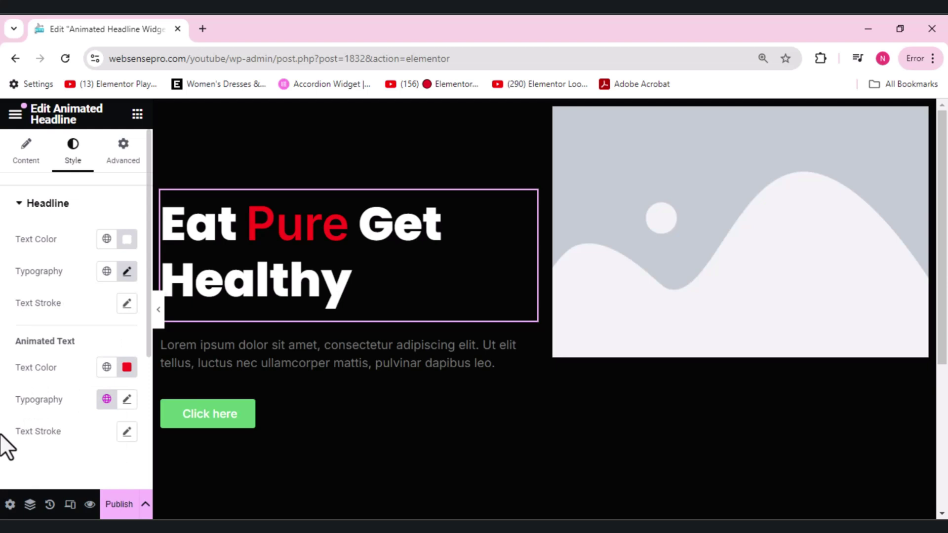
Search the rotating words' font list for 'po', then clear the search
left_click(127, 400)
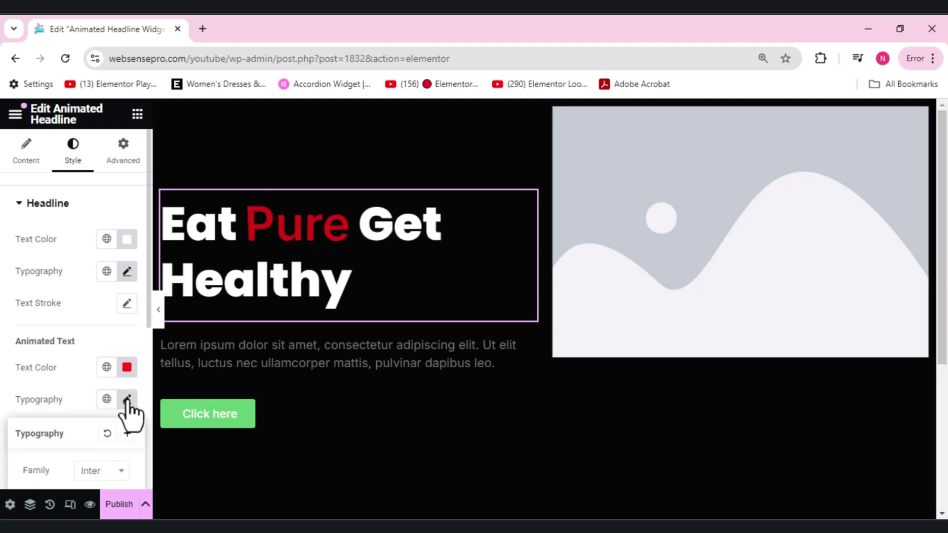
left_click(115, 474)
type("po")
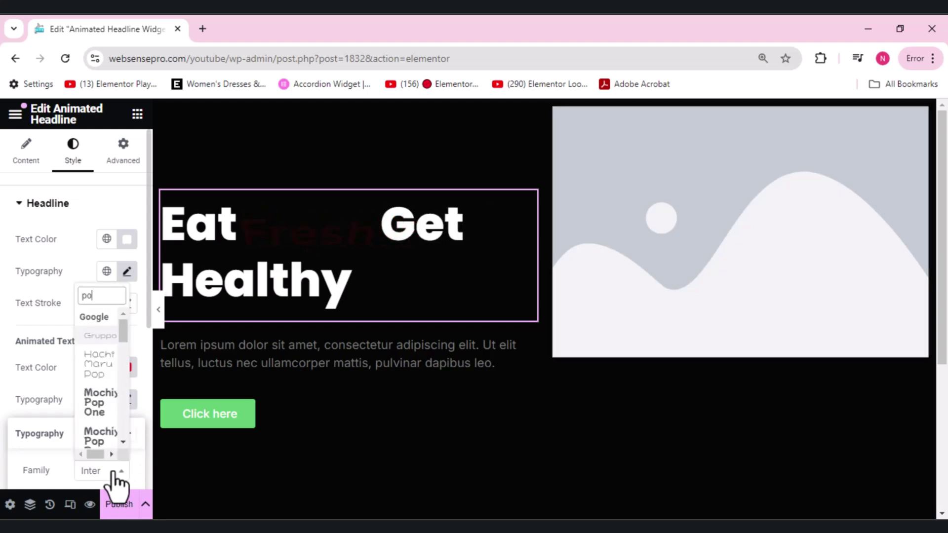
key("BackSpace")
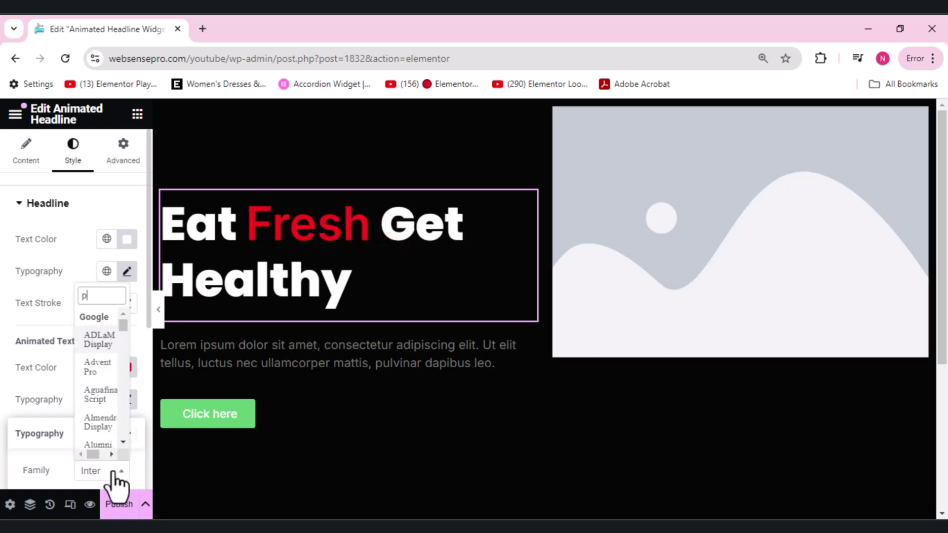
key("BackSpace")
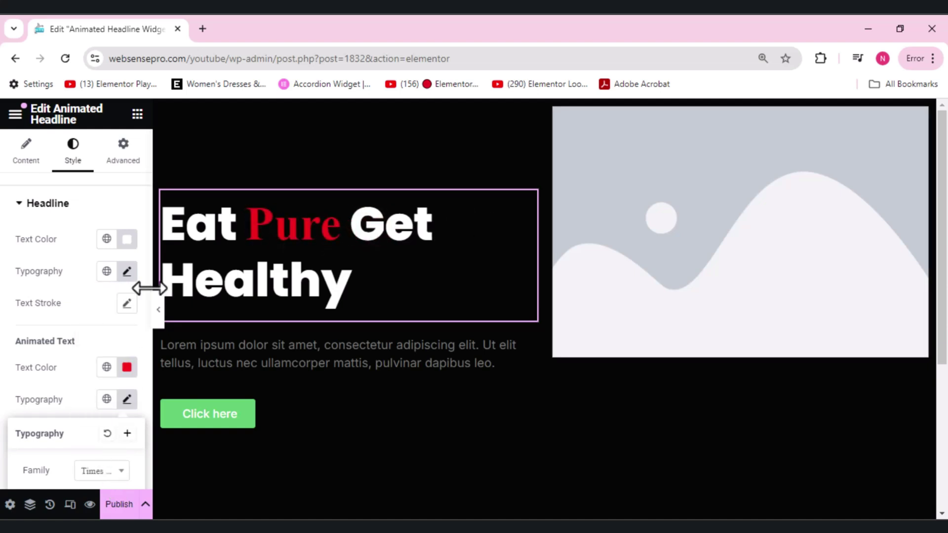
left_click_drag(146, 288, 146, 377)
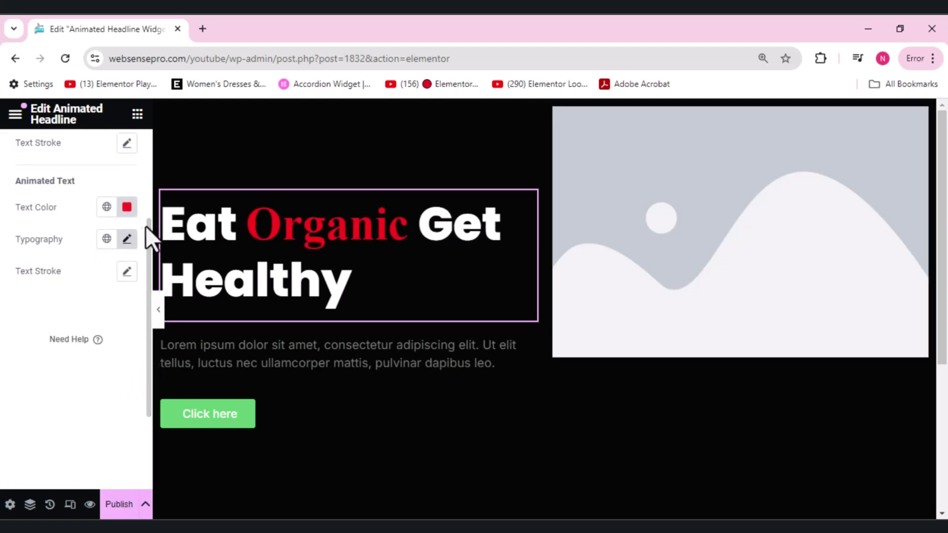
Try italic on the rotating words, then set them back to normal style
left_click(129, 239)
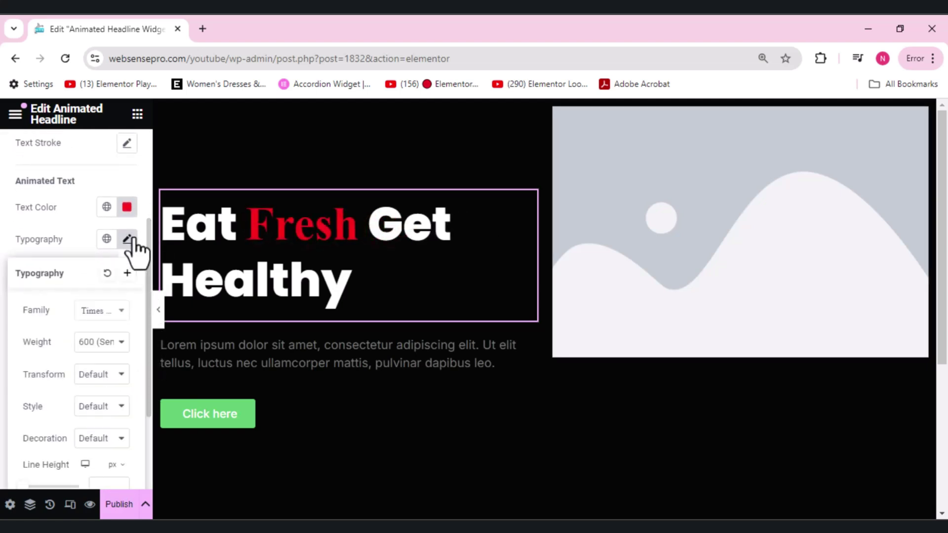
left_click(96, 343)
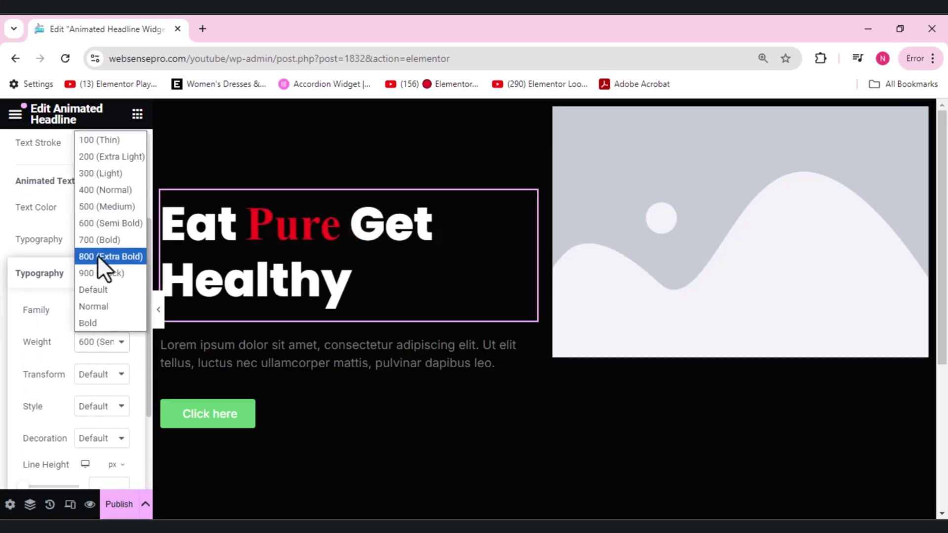
key("Escape")
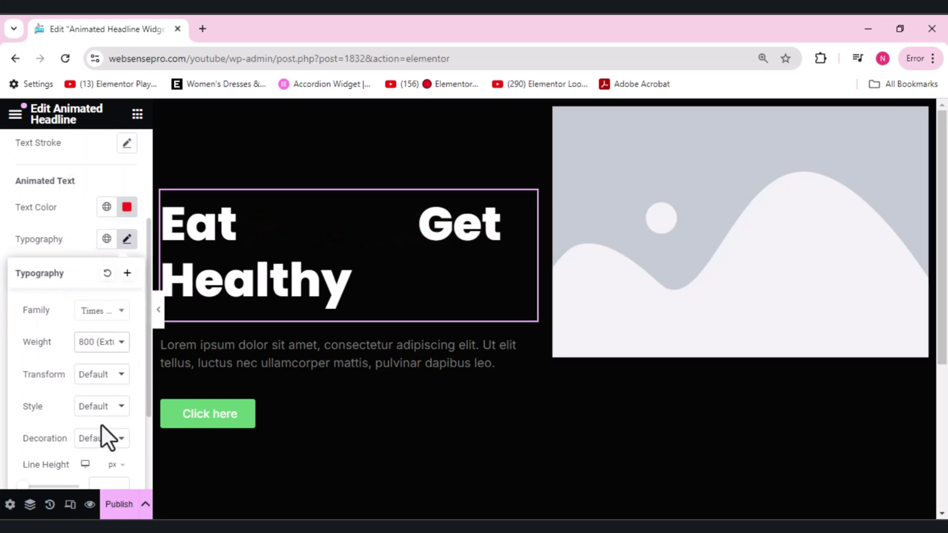
left_click(104, 406)
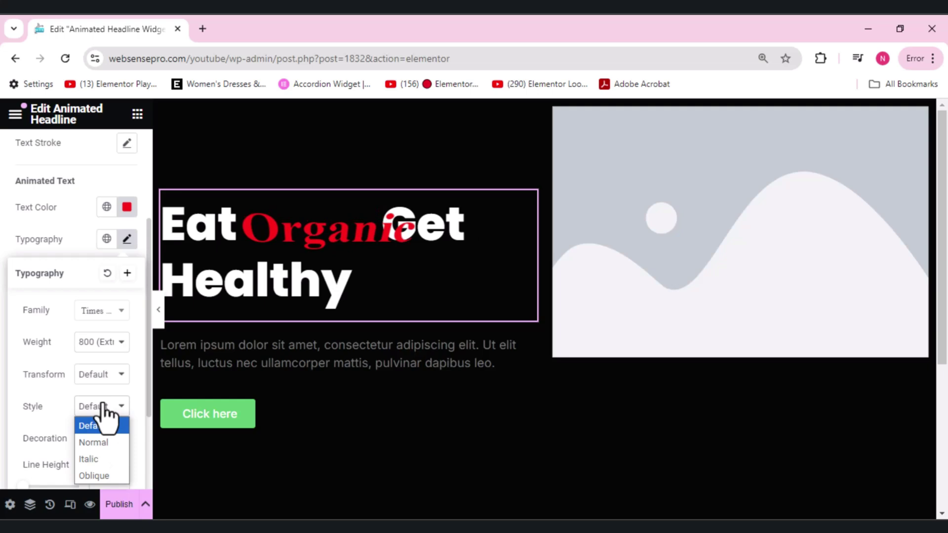
left_click(94, 457)
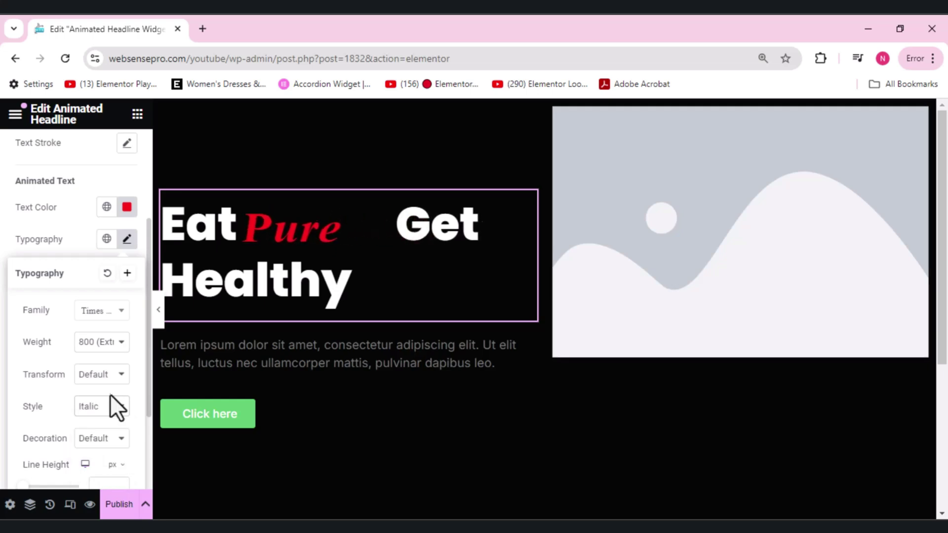
left_click(103, 409)
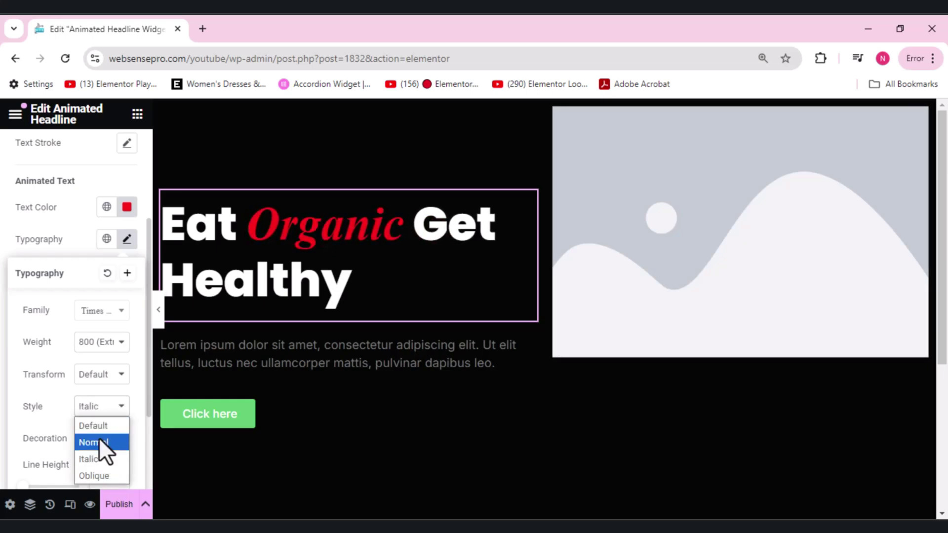
left_click(98, 442)
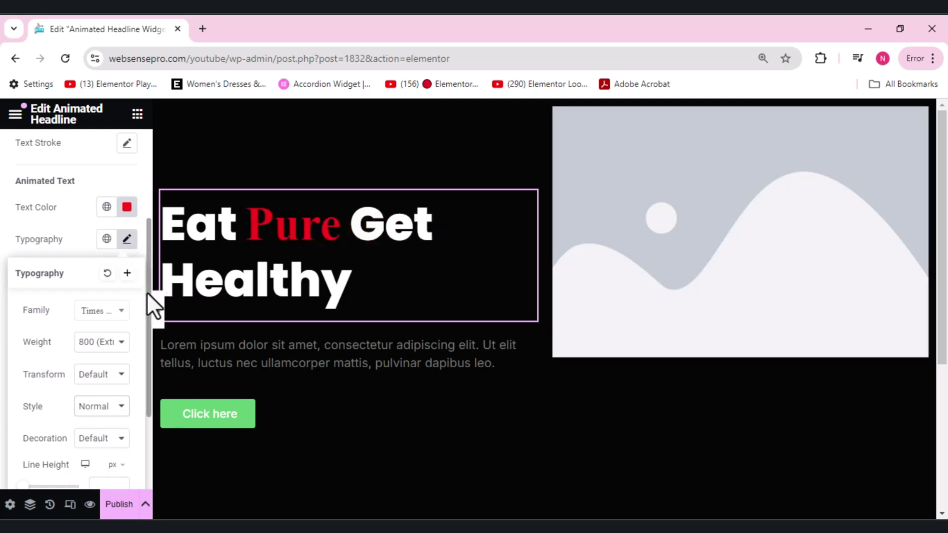
left_click_drag(147, 292, 144, 398)
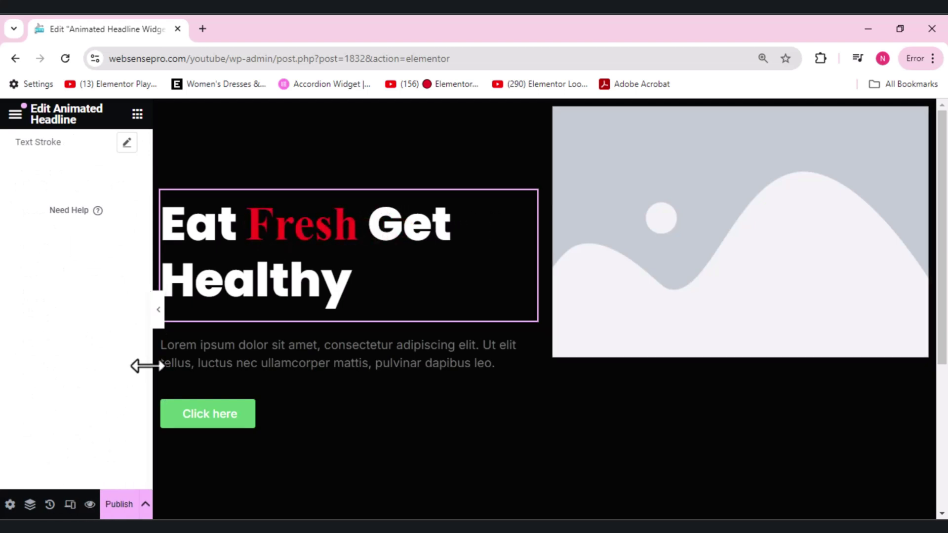
scroll(147, 366, "up", 5)
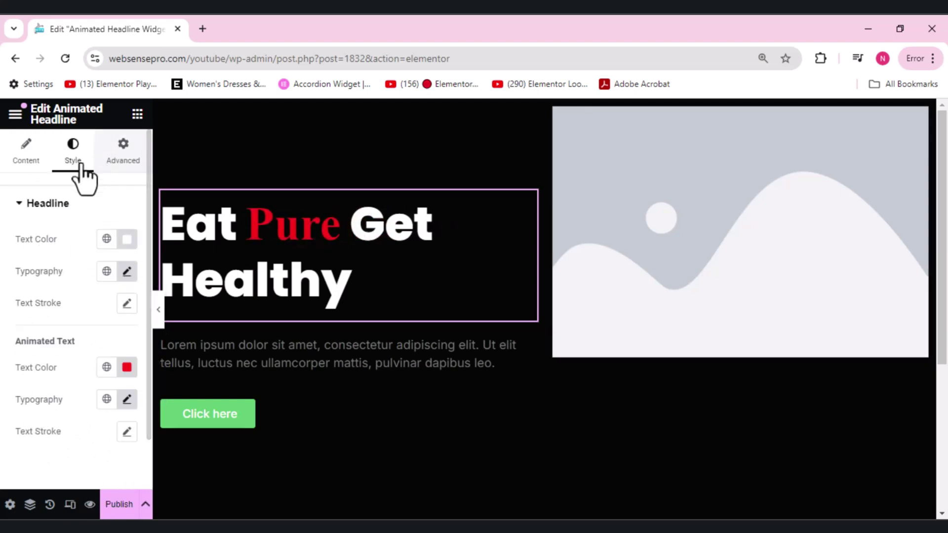
Give the button a bright red (#FE0D0D) background colour
left_click(210, 420)
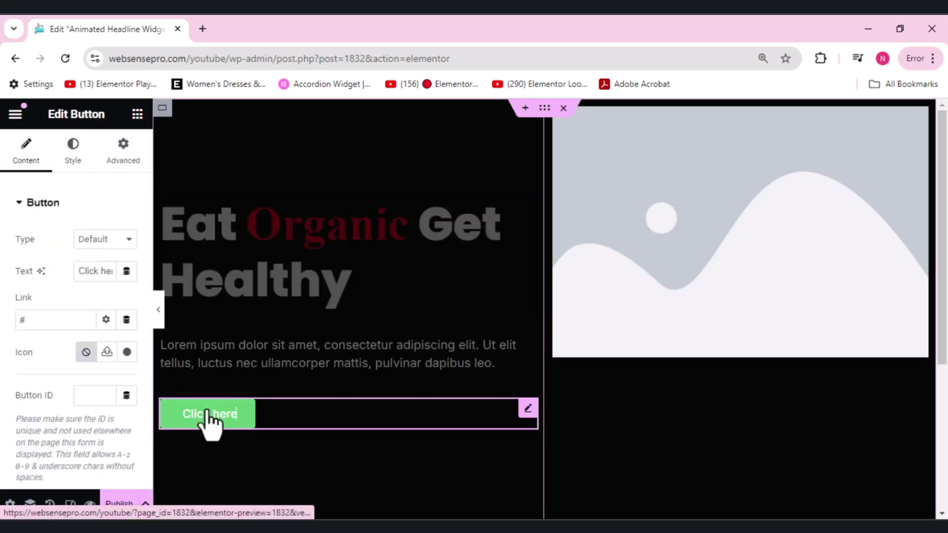
left_click(67, 152)
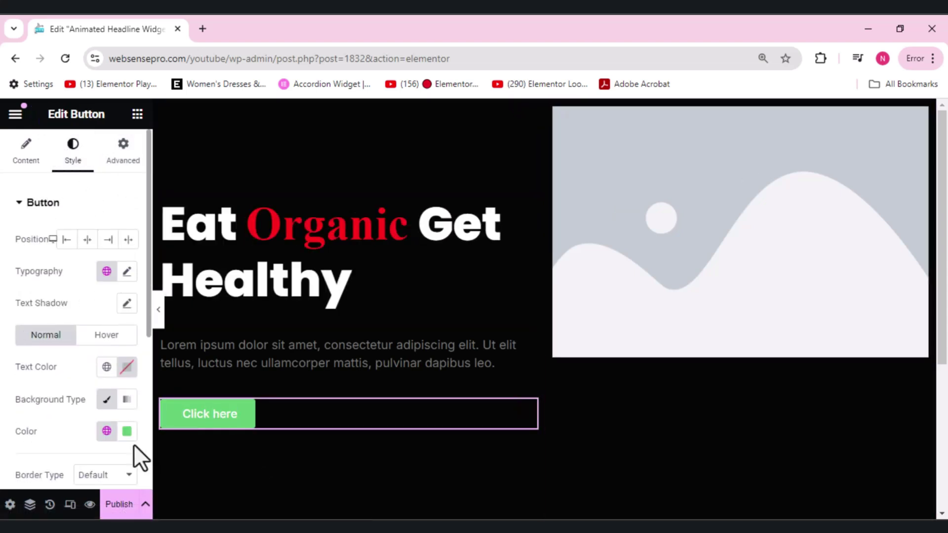
left_click(126, 433)
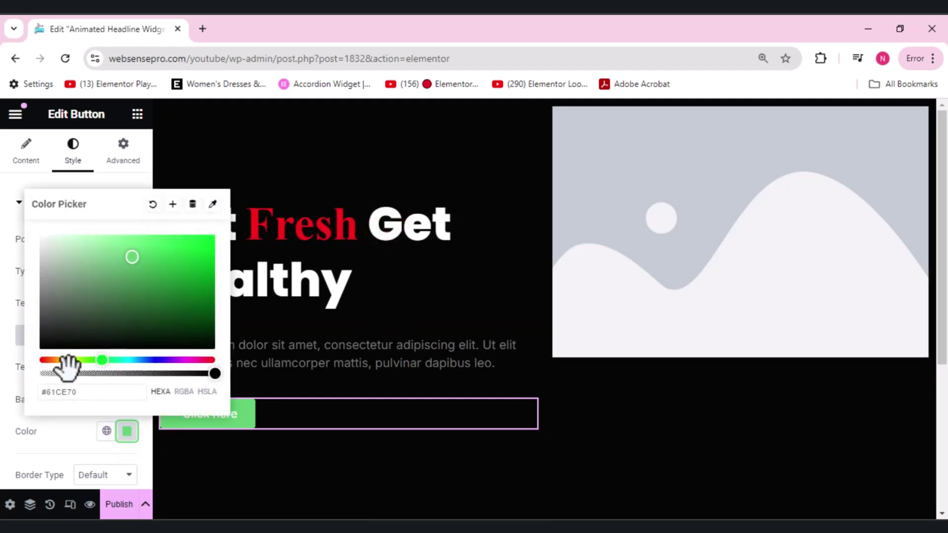
left_click_drag(104, 361, 215, 357)
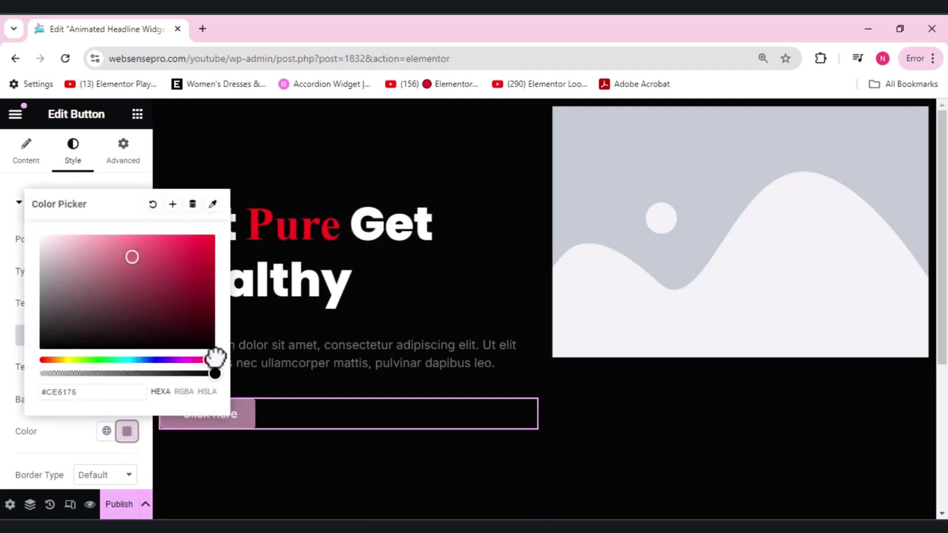
mouse_move(203, 266)
left_mouse_down()
mouse_move(203, 233)
mouse_move(206, 240)
left_mouse_up()
left_click(256, 493)
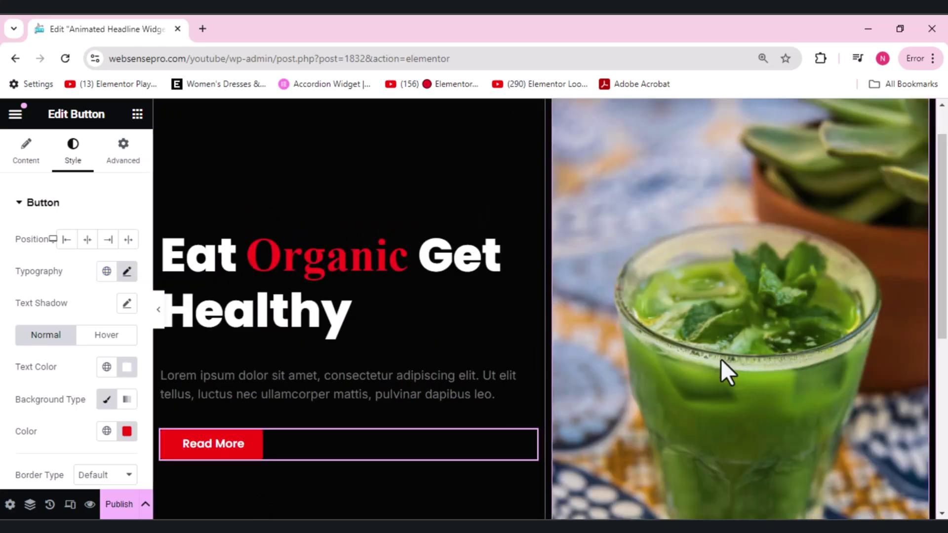
Select the paragraph text block and publish the page
left_click(319, 378)
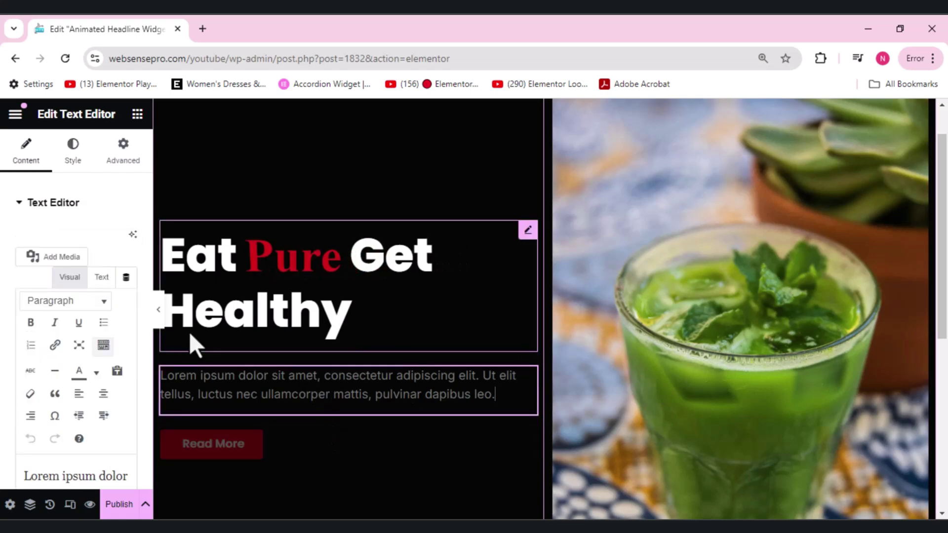
left_click(121, 506)
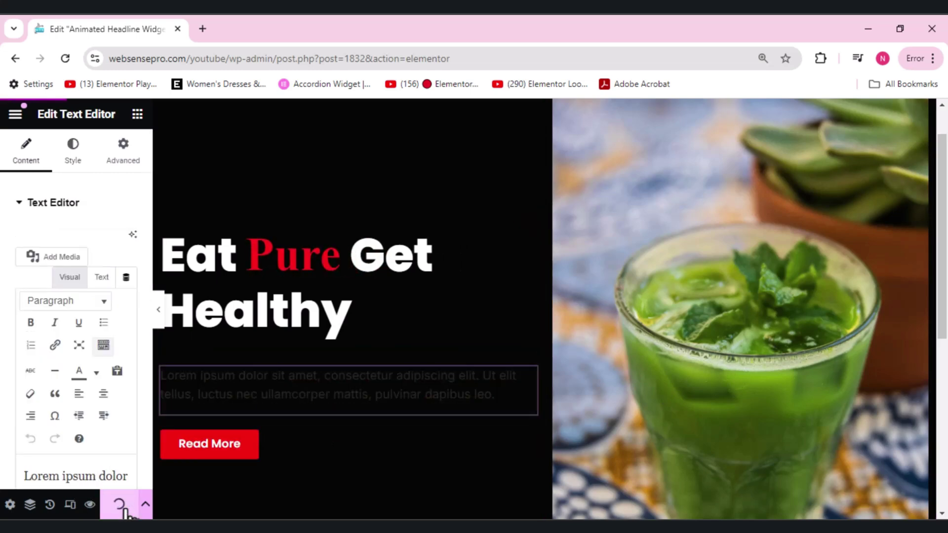
Preview the published hero in a new tab and scroll through it
left_click(90, 504)
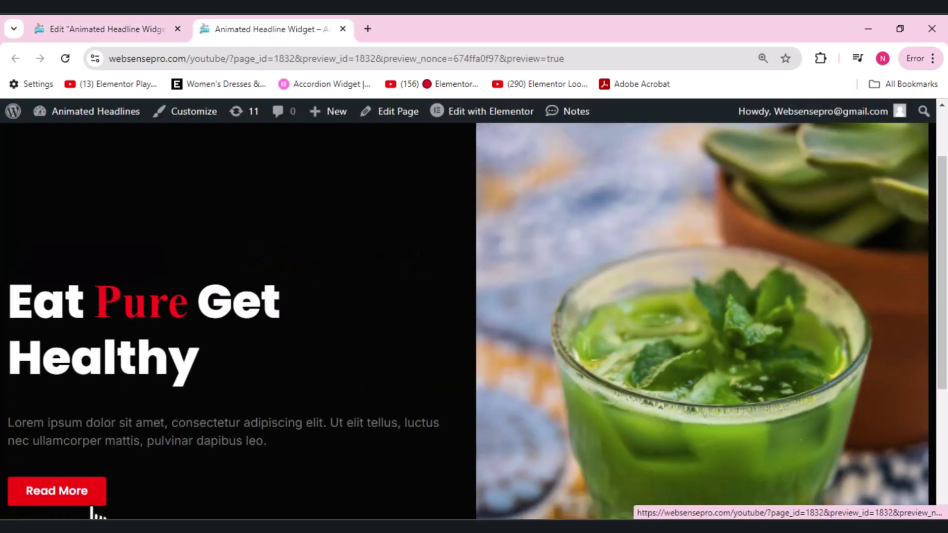
scroll(92, 511, "down", 1)
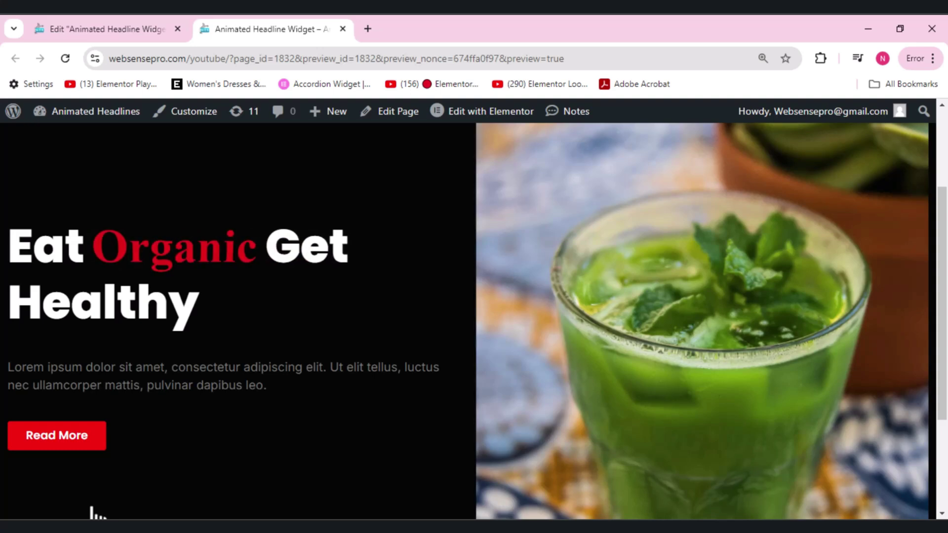
scroll(92, 514, "down", 3)
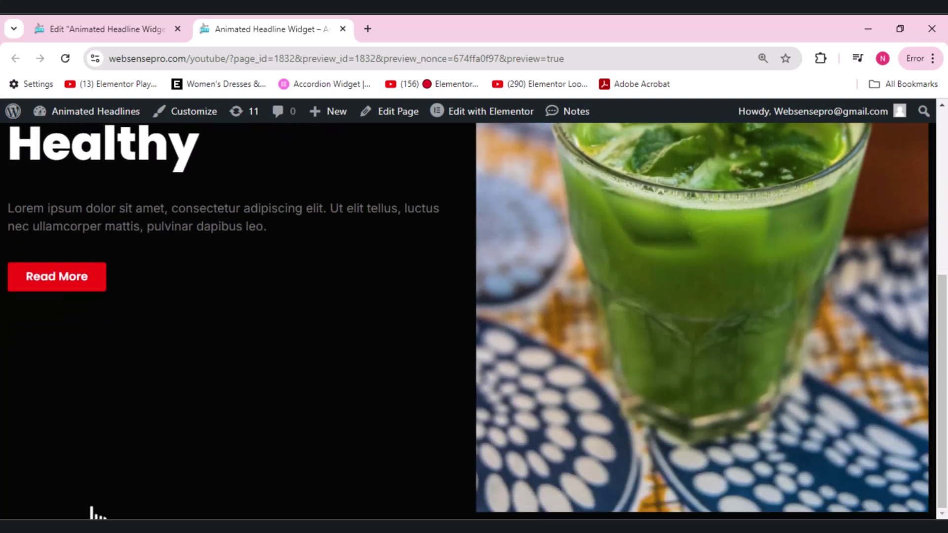
scroll(92, 514, "up", 5)
scroll(92, 513, "down", 4)
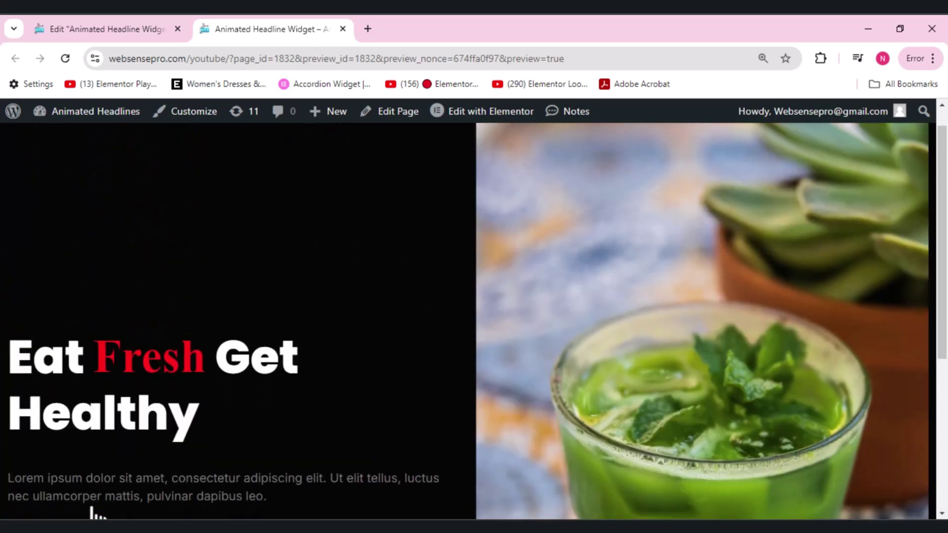
scroll(92, 513, "up", 2)
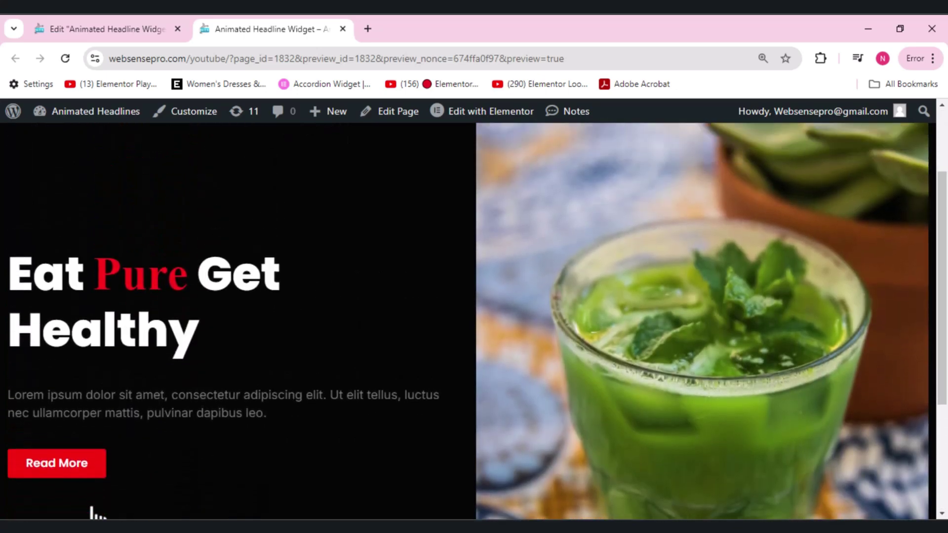
Back in the editor, switch the animated headline to the Highlighted style
left_click(89, 25)
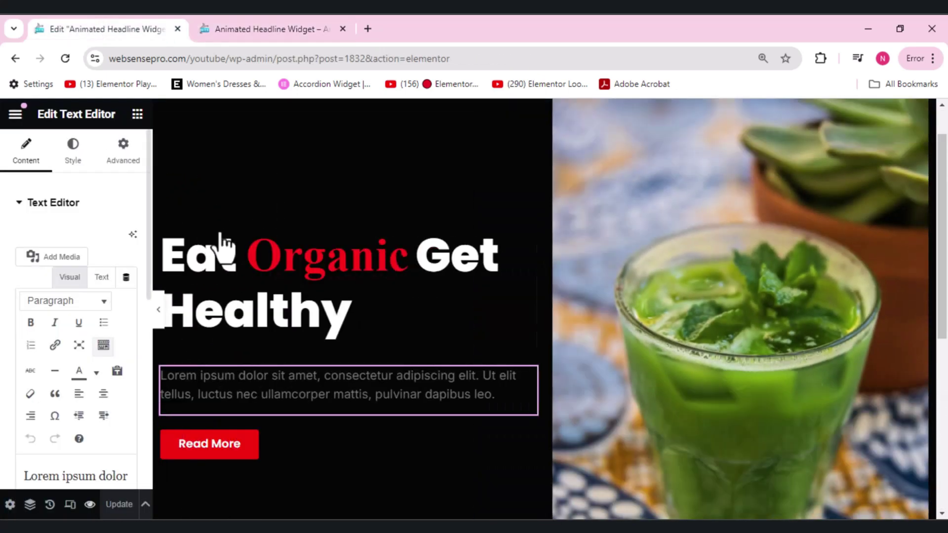
left_click(290, 262)
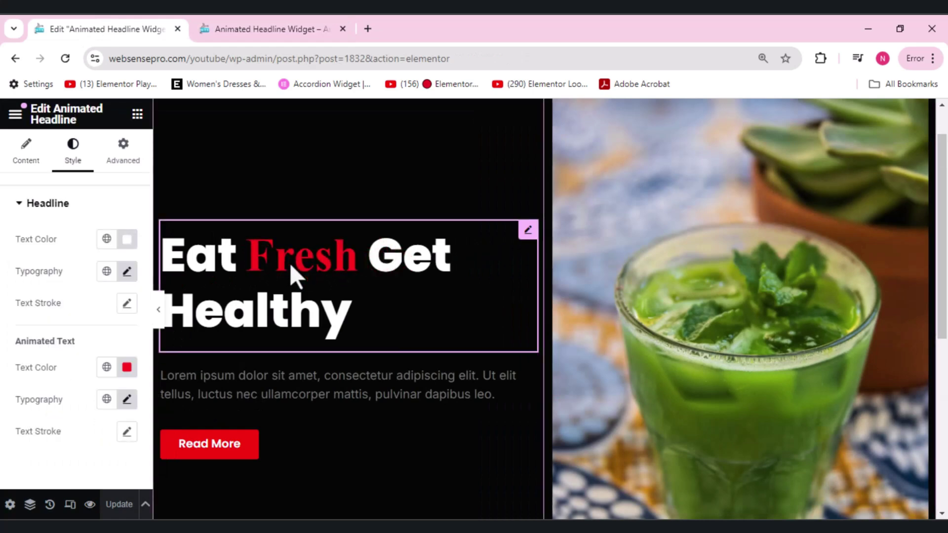
left_click(7, 158)
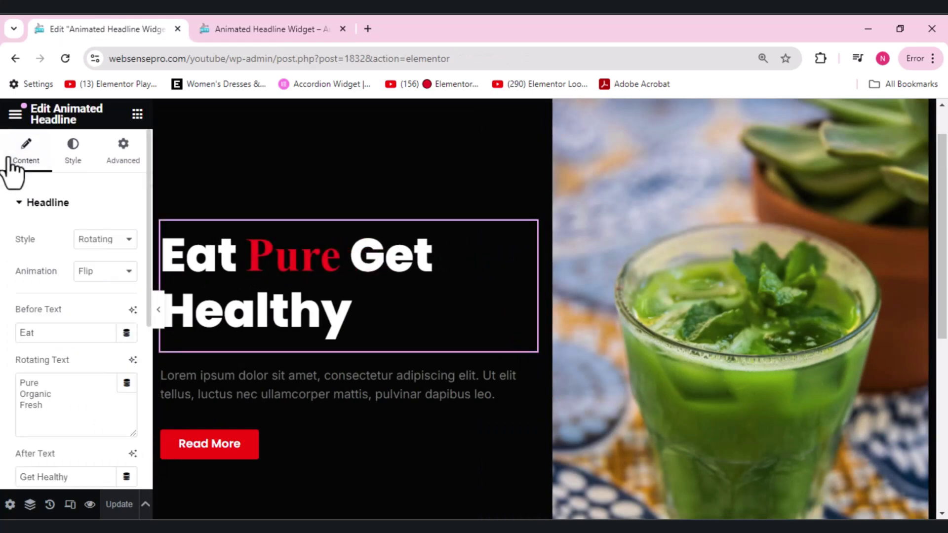
left_click(122, 240)
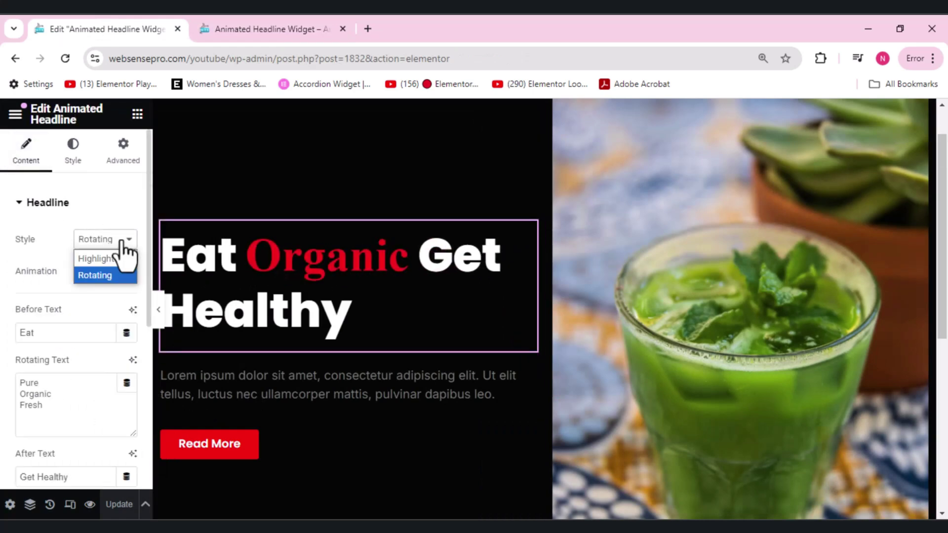
left_click(111, 259)
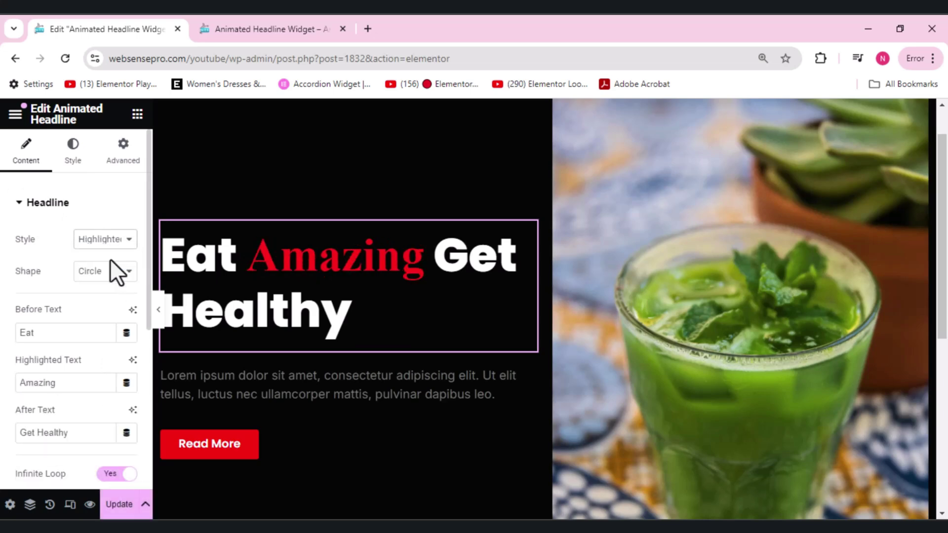
Try Curly, Underline, Double, Double Underline, Underline Zigzag and Diagonal shapes on Amazing
left_click(112, 271)
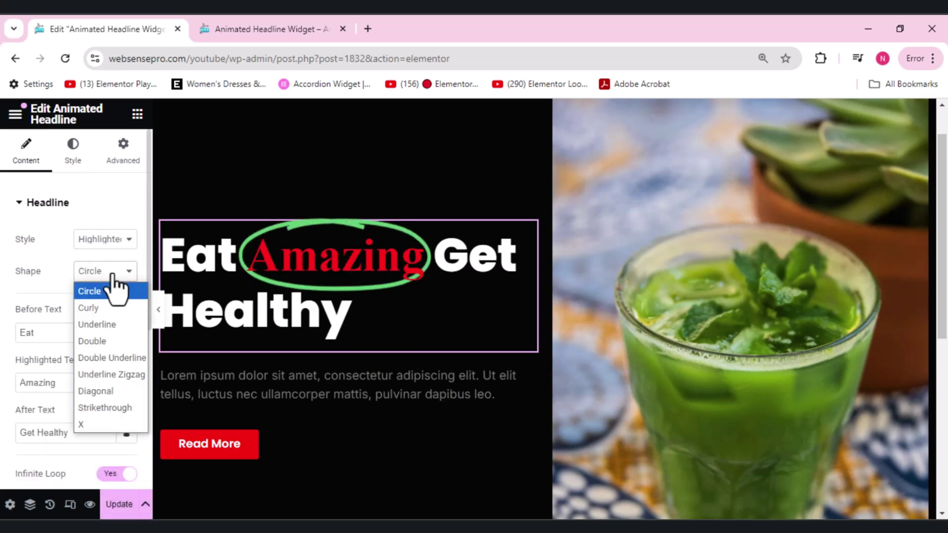
left_click(96, 306)
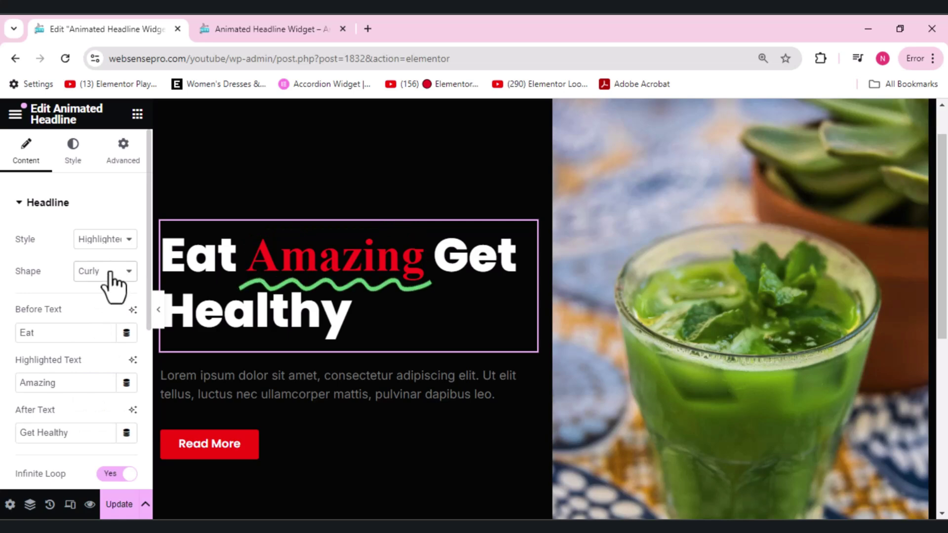
left_click(111, 274)
left_click(108, 322)
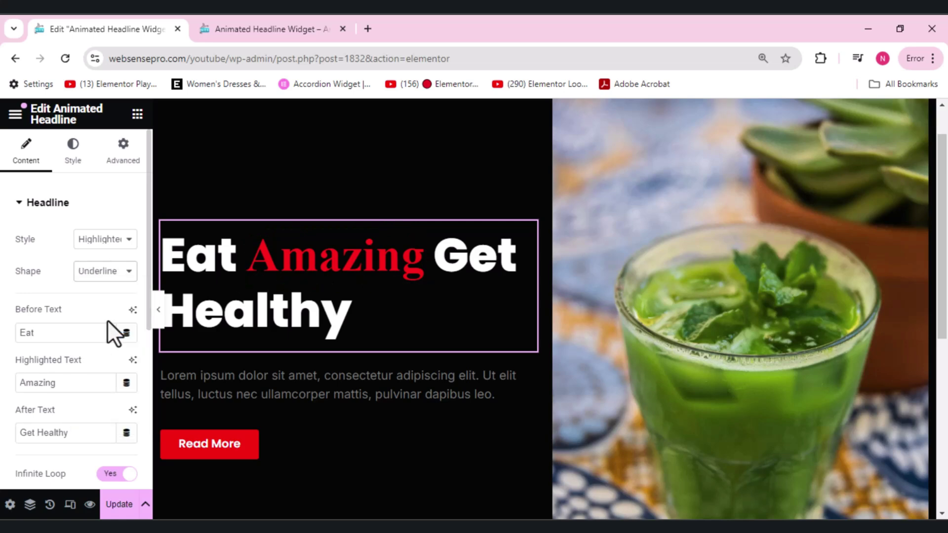
left_click(125, 271)
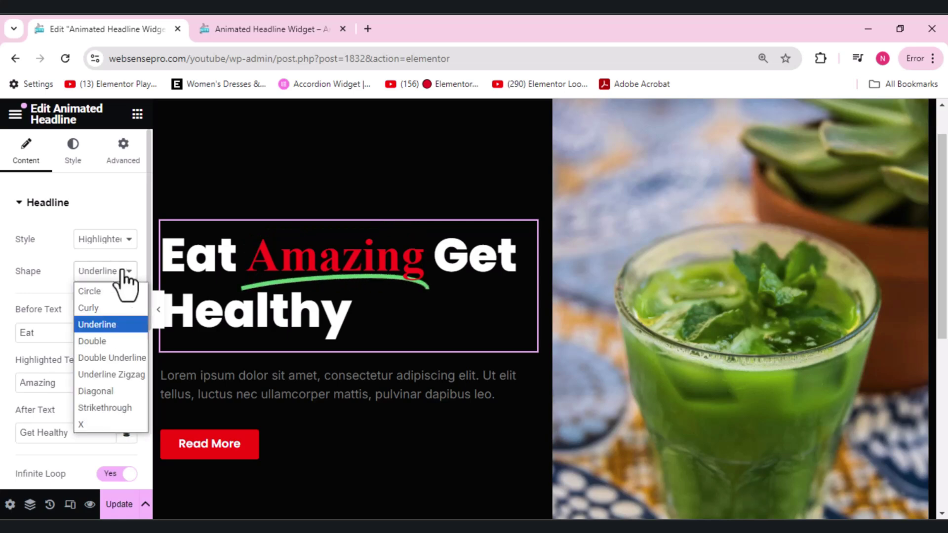
left_click(102, 341)
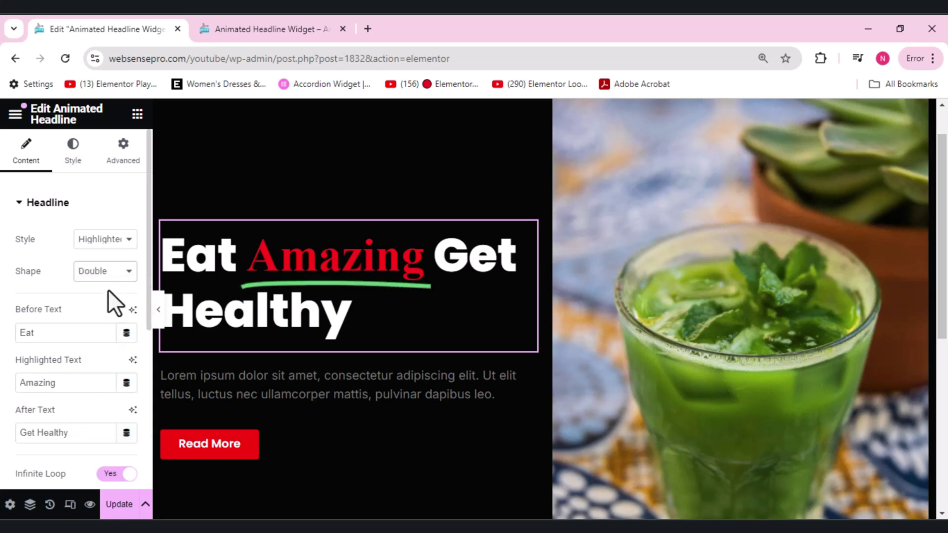
left_click(121, 271)
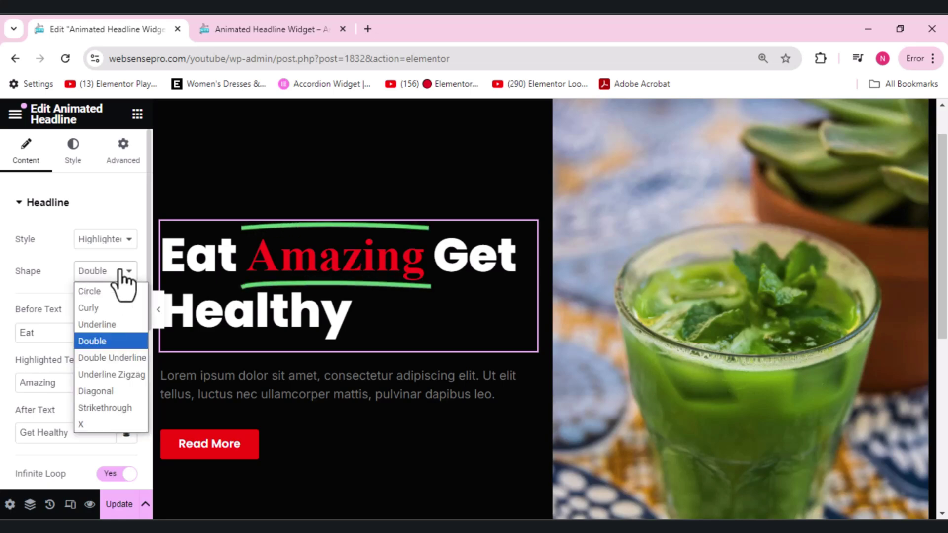
left_click(111, 359)
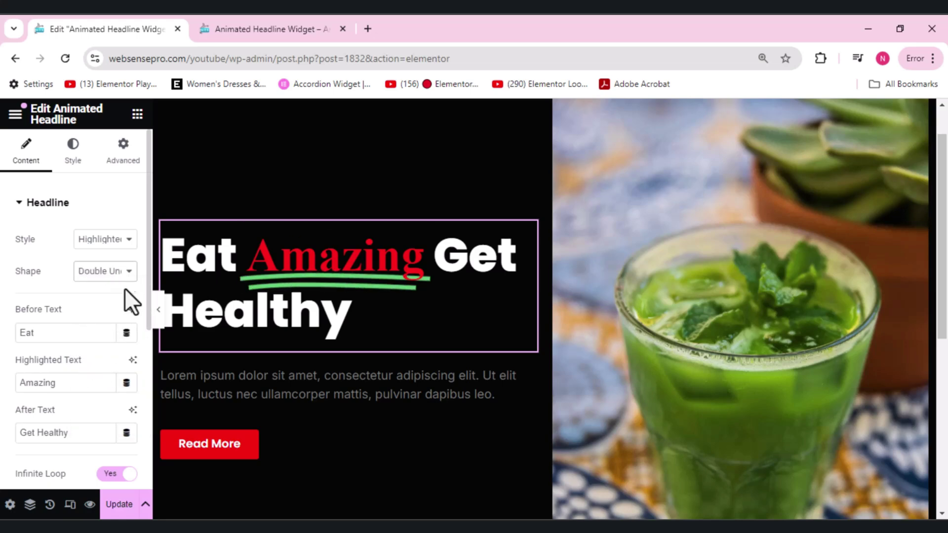
left_click(123, 273)
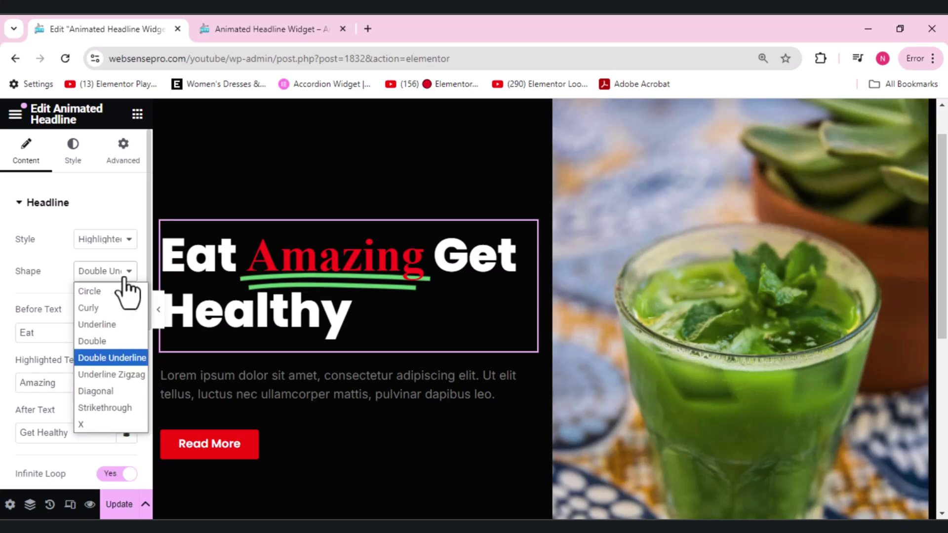
left_click(118, 376)
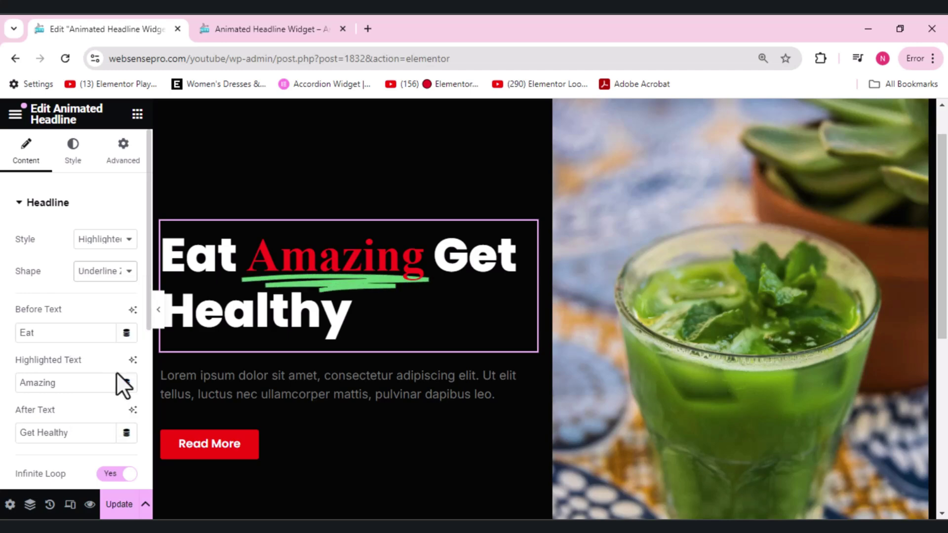
left_click(106, 273)
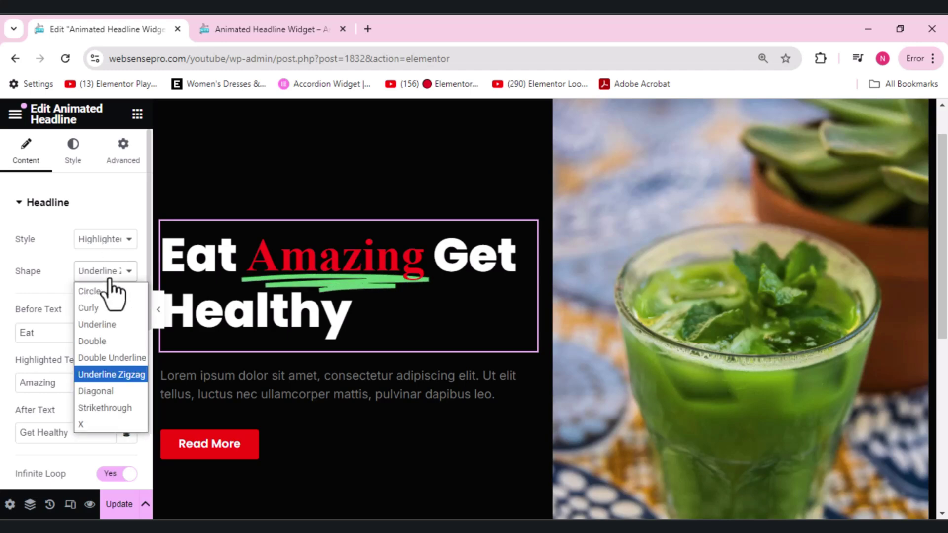
left_click(110, 392)
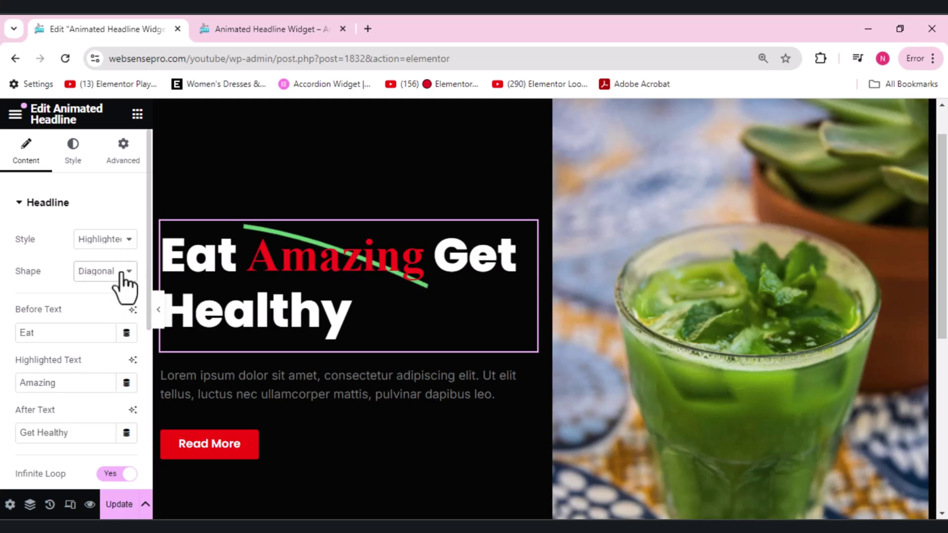
Try Strikethrough and X on Amazing, then settle on Circle
left_click(121, 274)
left_click(103, 413)
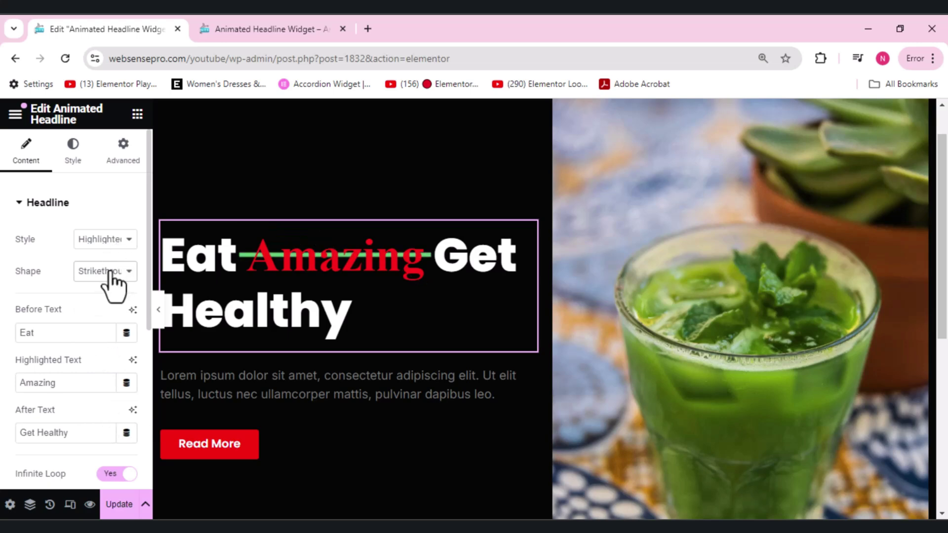
left_click(111, 272)
left_click(97, 423)
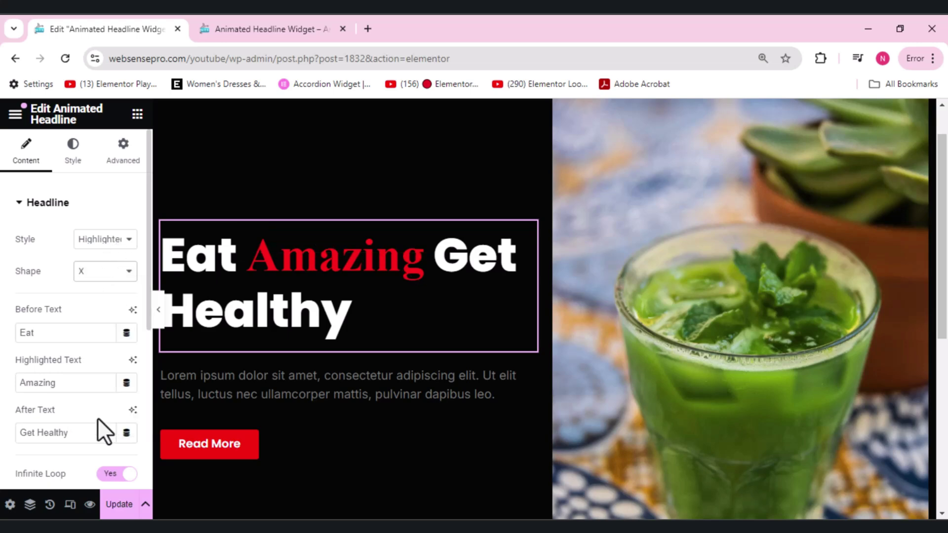
left_click(114, 276)
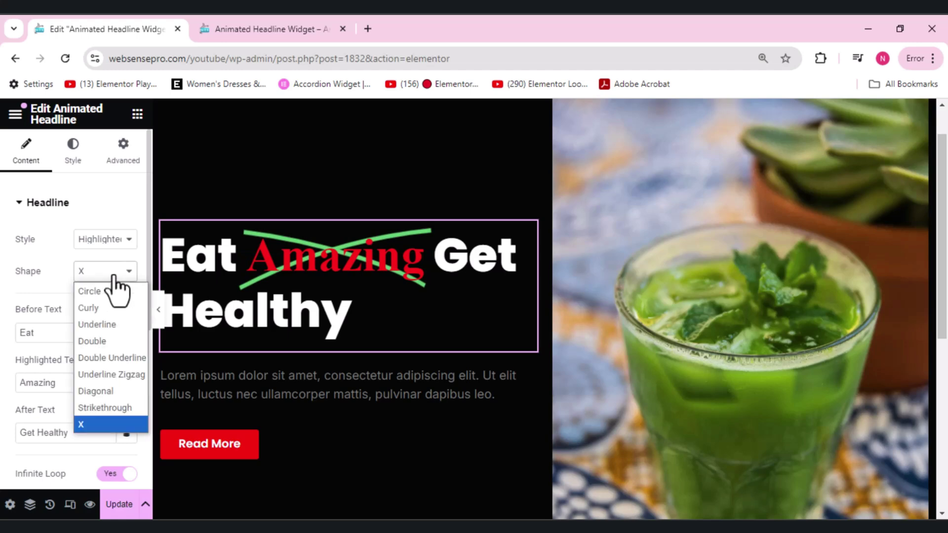
left_click(94, 291)
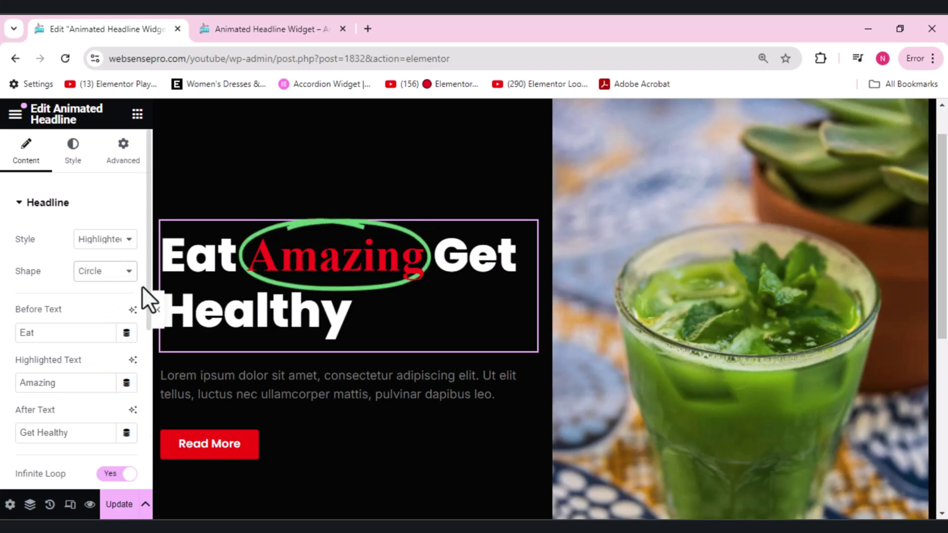
Switch off the headline animation's Infinite Loop
scroll(147, 295, "down", 3)
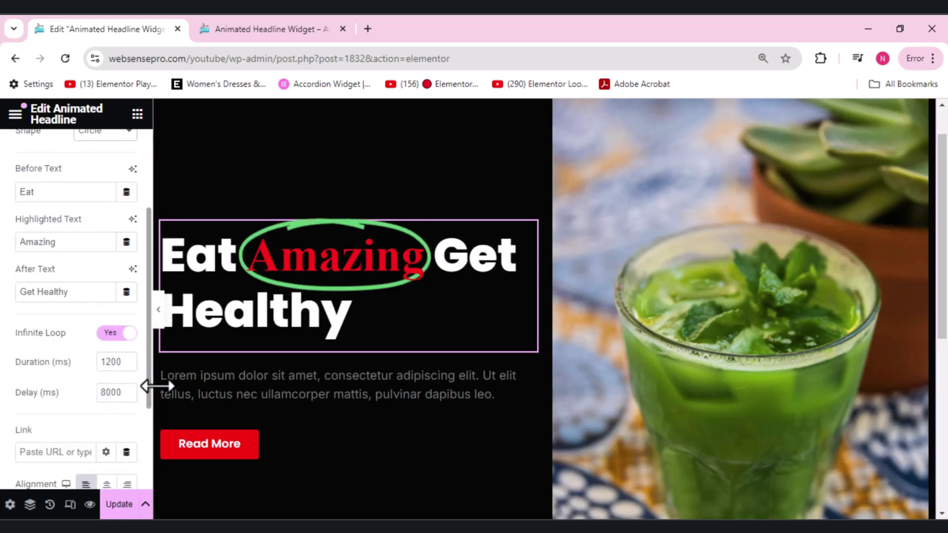
scroll(82, 224, "up", 3)
scroll(96, 329, "down", 5)
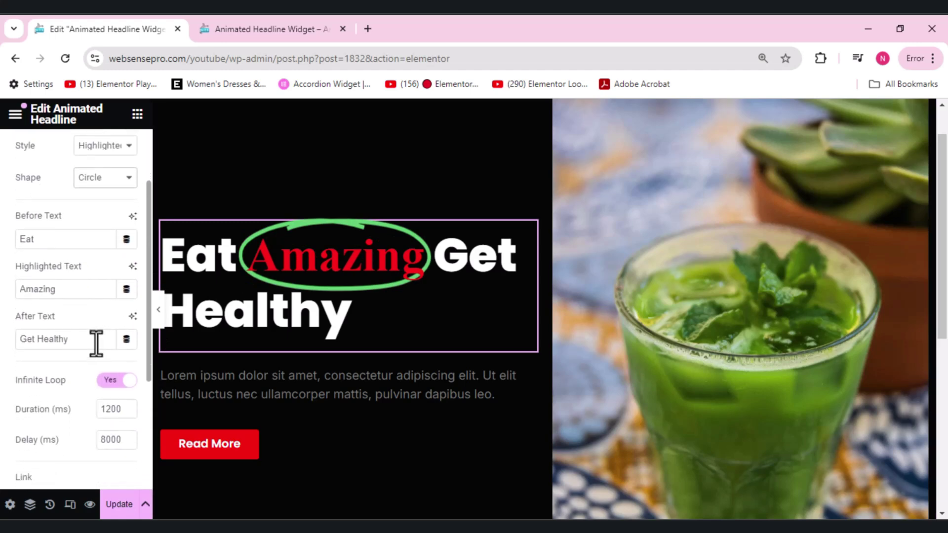
scroll(95, 365, "down", 1)
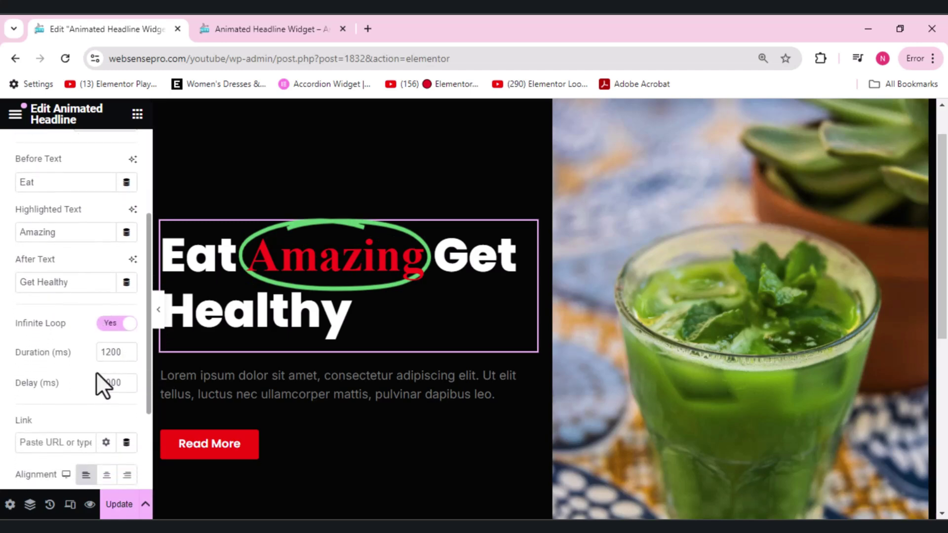
scroll(96, 373, "down", 2)
scroll(81, 318, "up", 3)
scroll(93, 385, "down", 3)
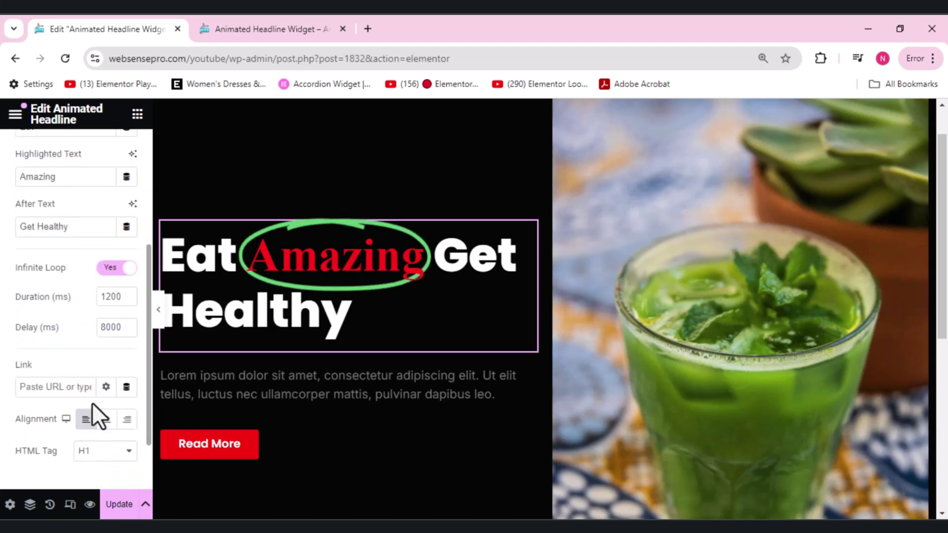
scroll(102, 393, "up", 2)
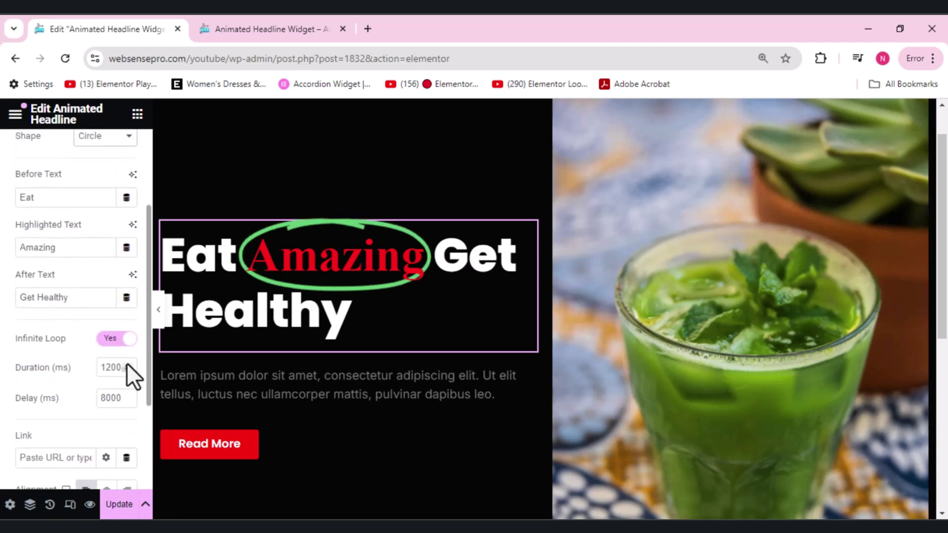
scroll(121, 368, "down", 1)
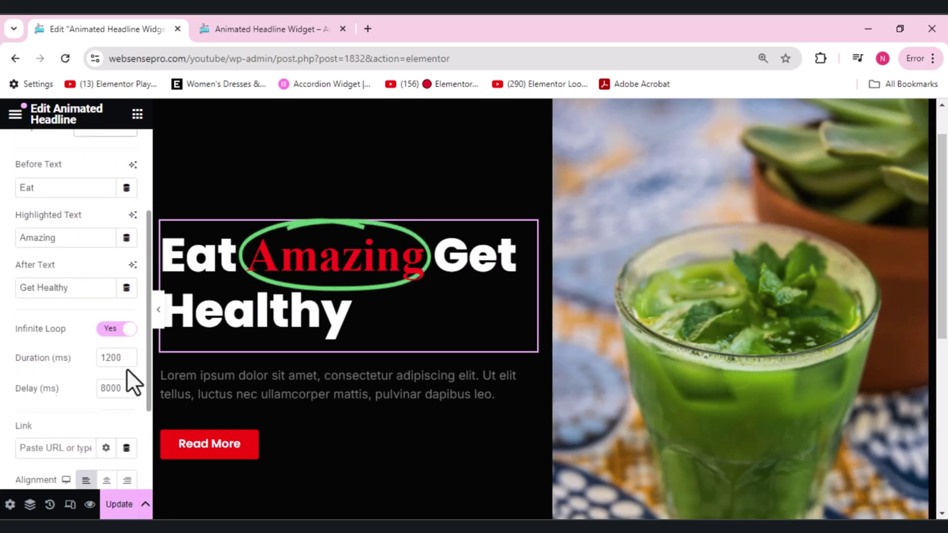
scroll(124, 366, "up", 1)
scroll(129, 372, "down", 2)
scroll(121, 385, "up", 3)
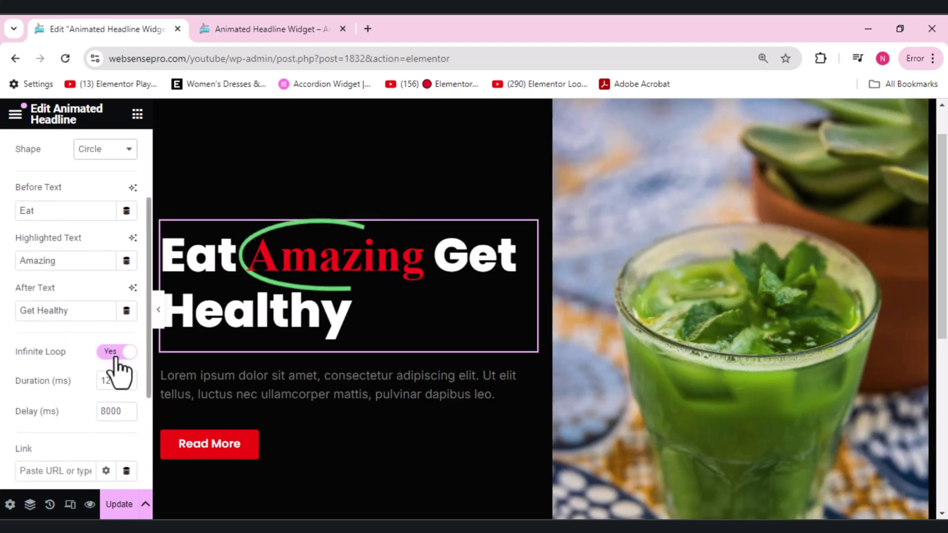
left_click(117, 357)
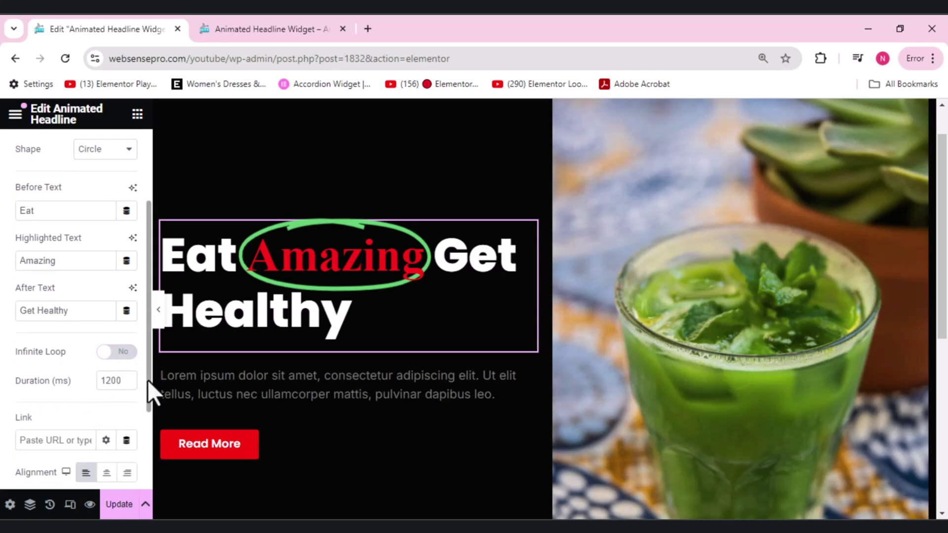
Turn Infinite Loop back on and save the page with Update
left_click(126, 353)
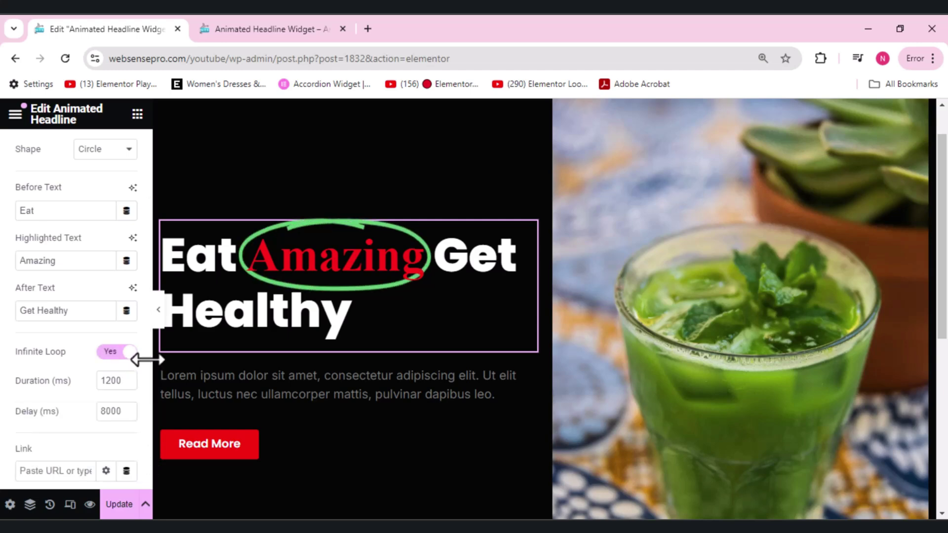
left_click_drag(147, 360, 147, 472)
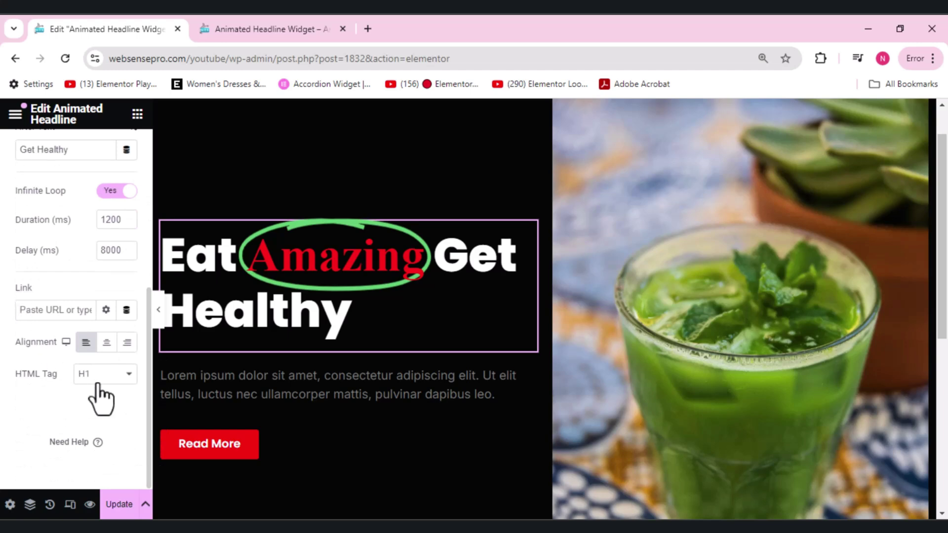
left_click(114, 507)
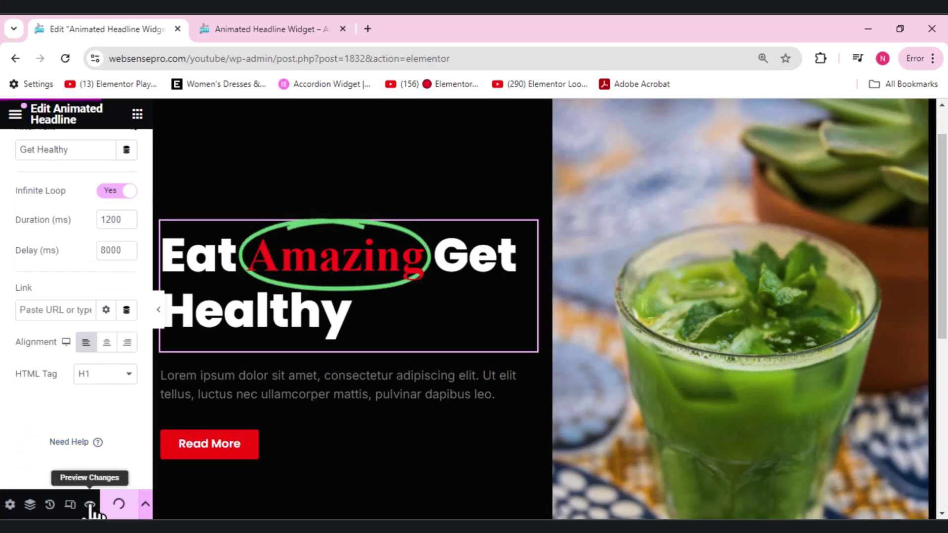
left_click(89, 505)
scroll(92, 513, "down", 3)
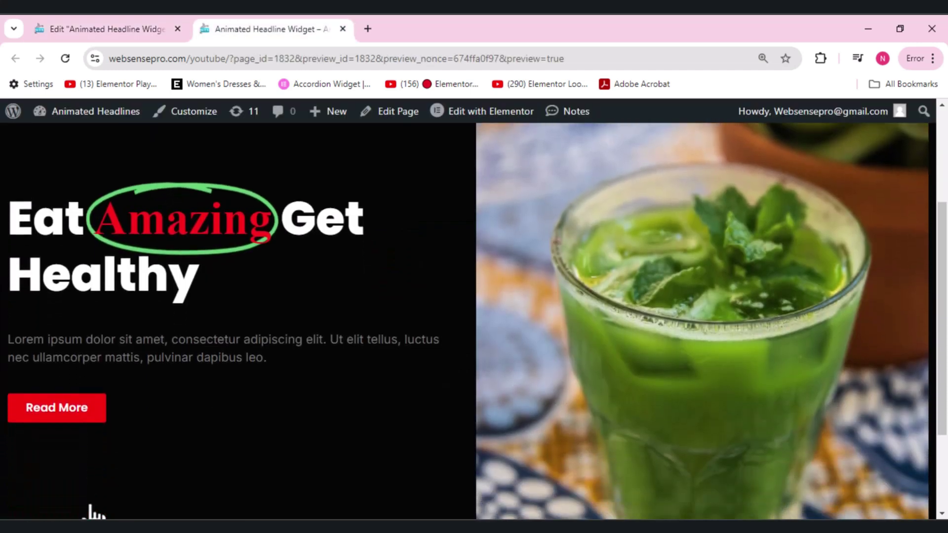
scroll(93, 514, "down", 1)
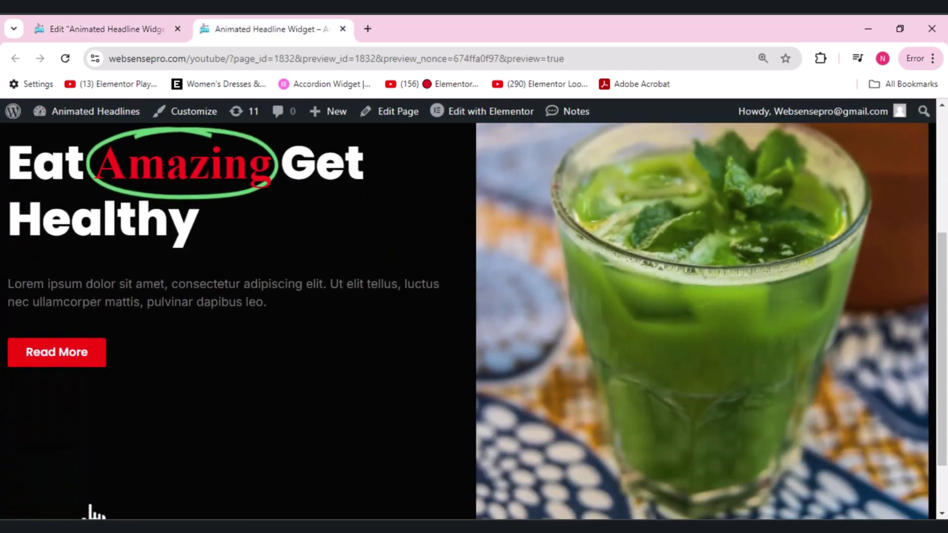
scroll(91, 513, "down", 2)
scroll(91, 513, "up", 1)
scroll(92, 513, "up", 2)
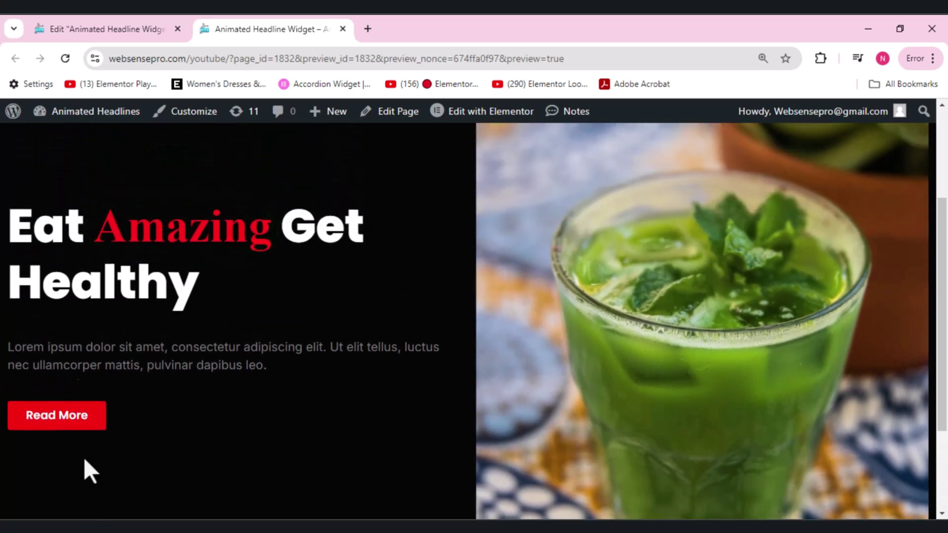
left_click(111, 28)
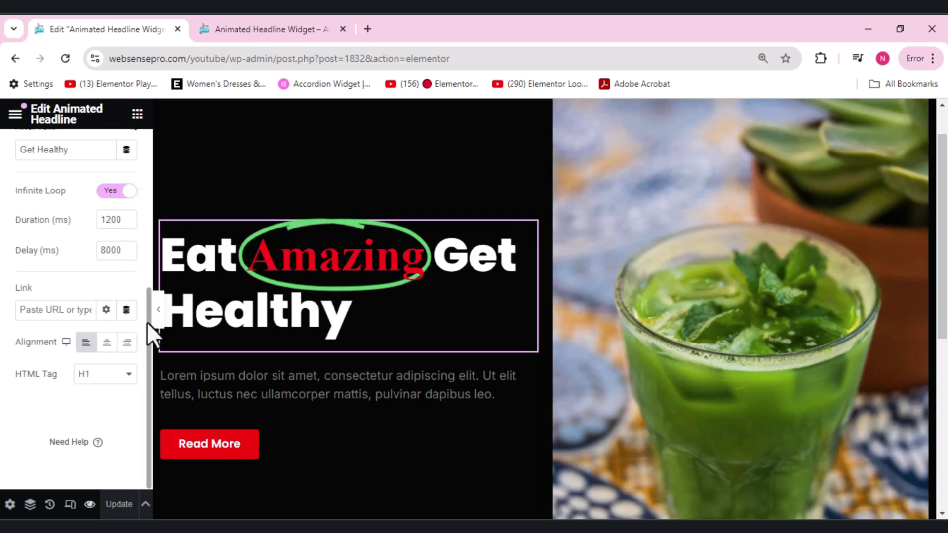
Change the headline style from Highlighted back to Rotating, then preview it
left_click_drag(146, 323, 140, 173)
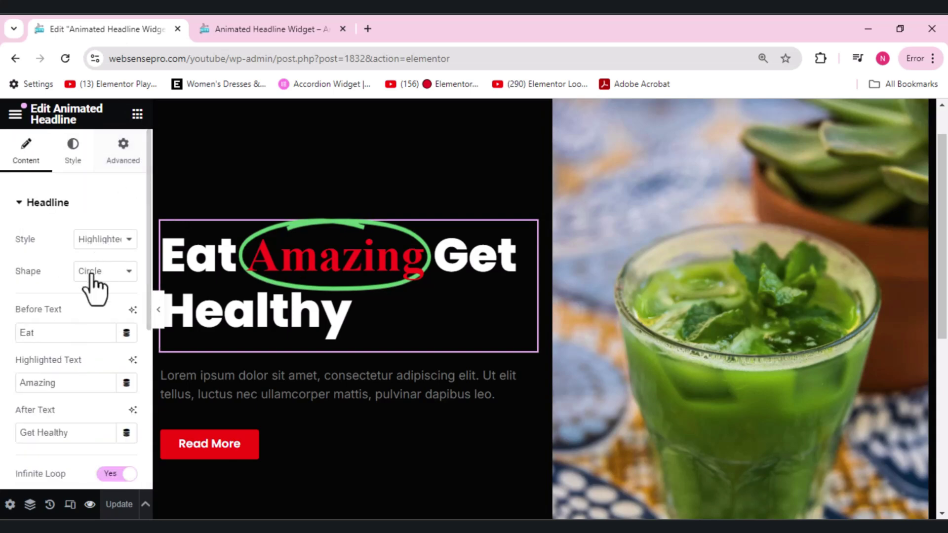
left_click(97, 249)
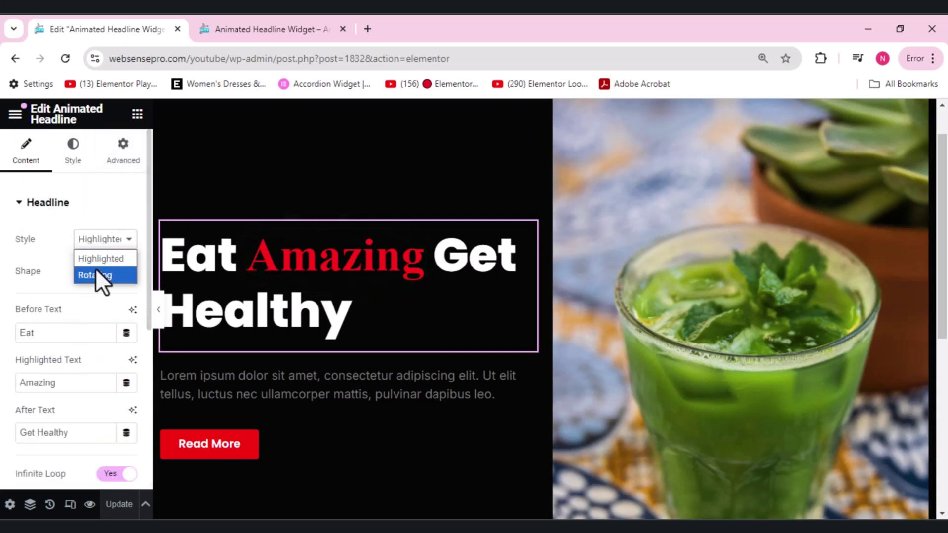
left_click(95, 273)
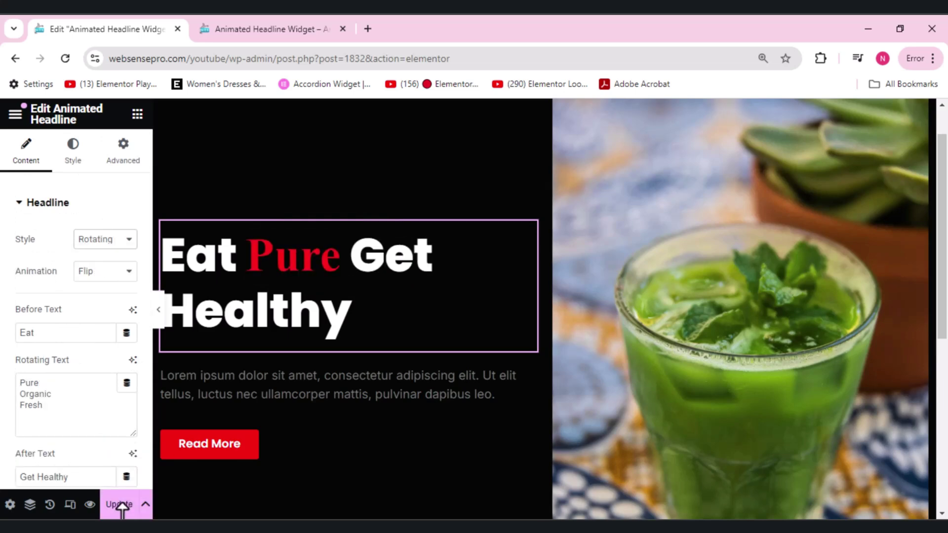
left_click(89, 504)
Scroll the preview to watch the headline flip from Pure through Organic to Fresh
scroll(89, 513, "down", 3)
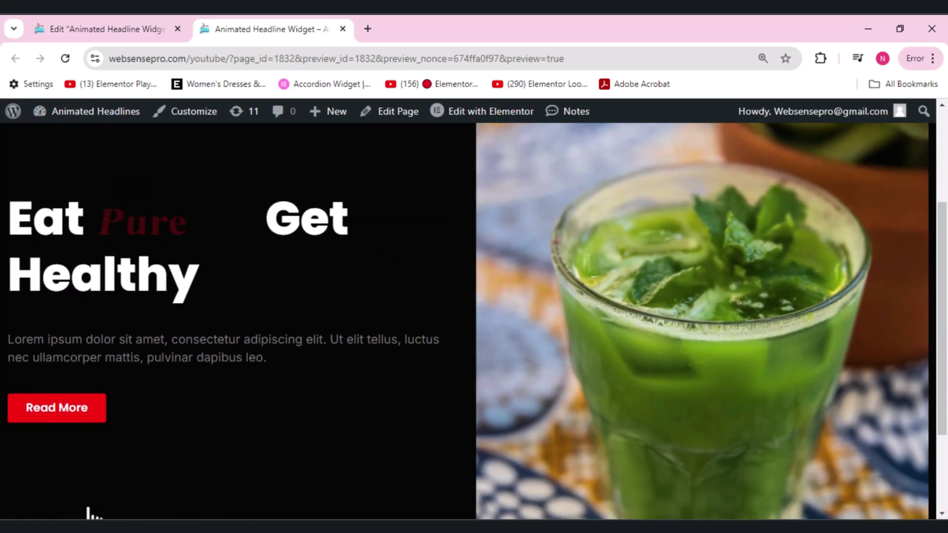
scroll(89, 514, "down", 2)
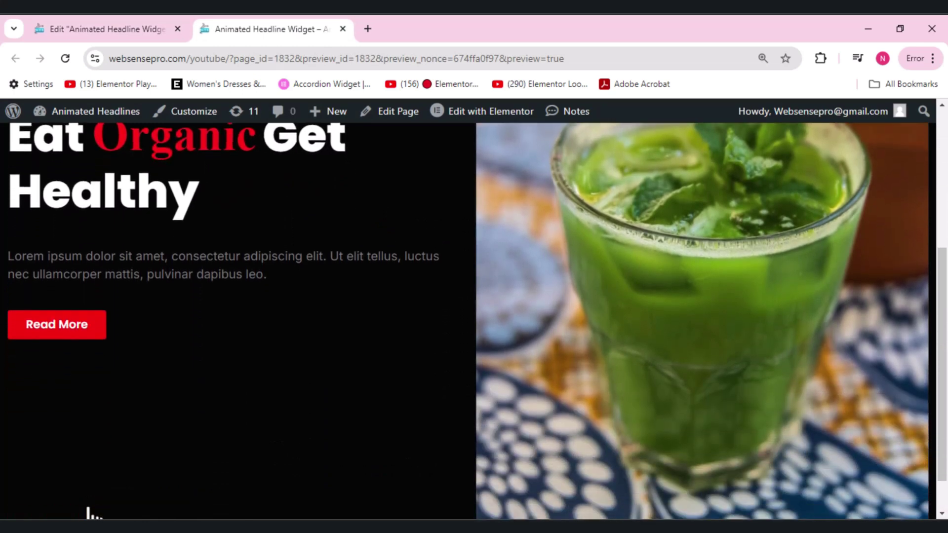
scroll(89, 513, "up", 1)
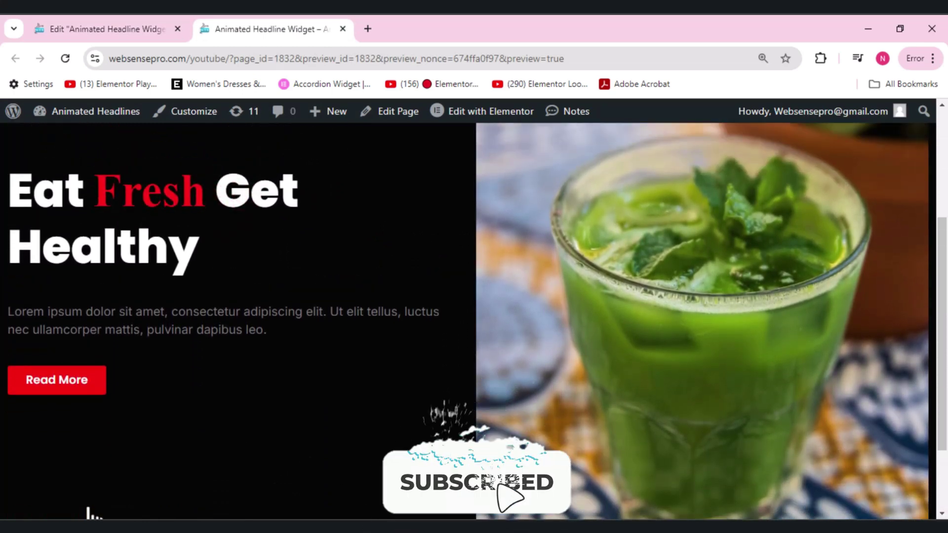